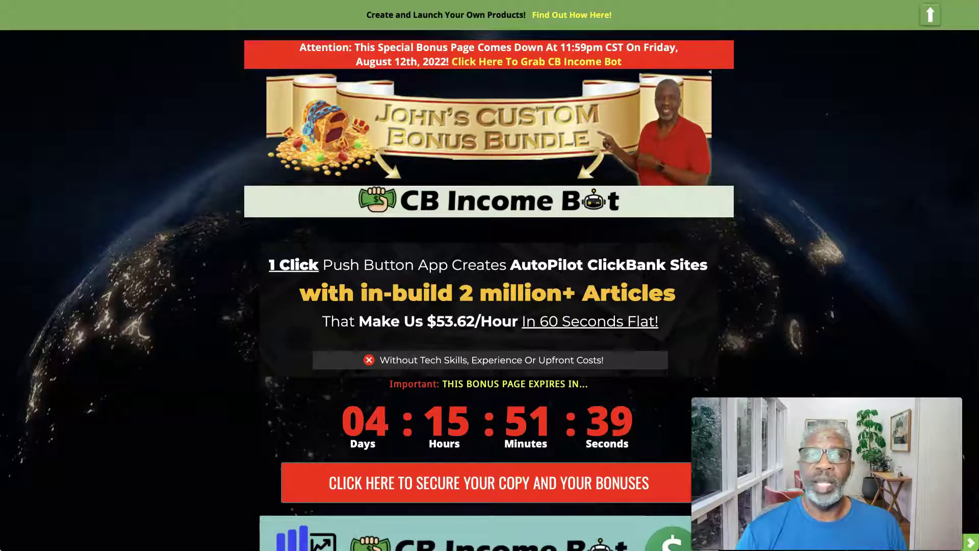
Scroll past the countdown and review video, highlighting '1 Click' in the headline
scroll(512, 154, "down", 1)
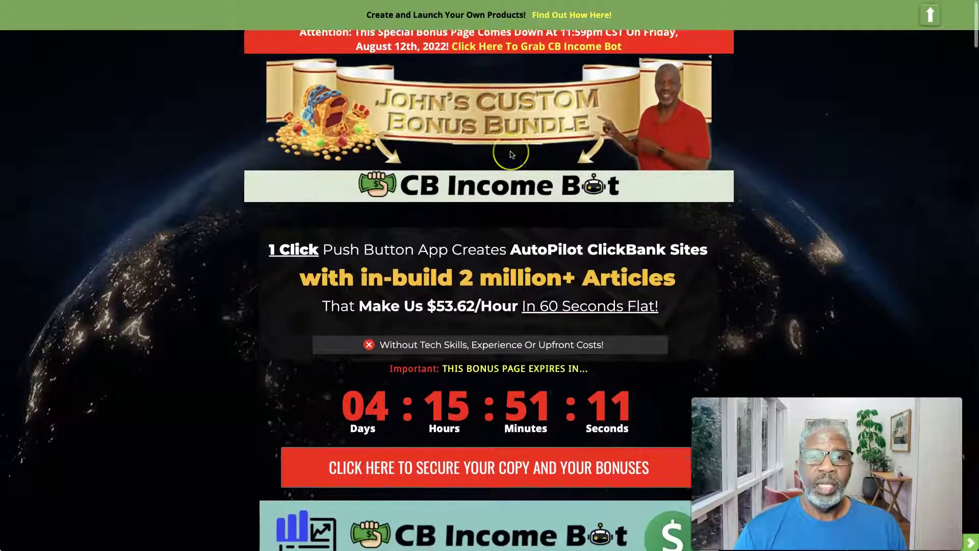
scroll(512, 154, "down", 2)
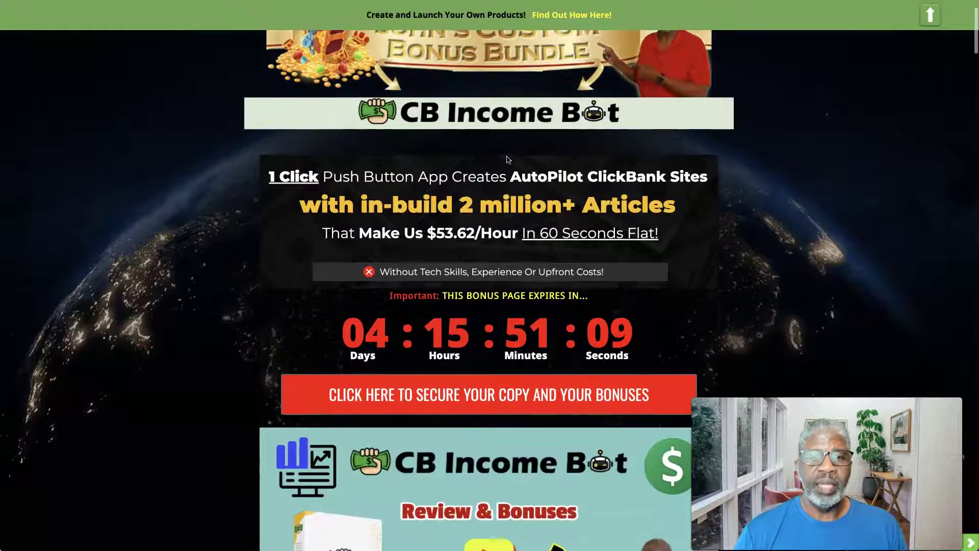
scroll(508, 159, "down", 1)
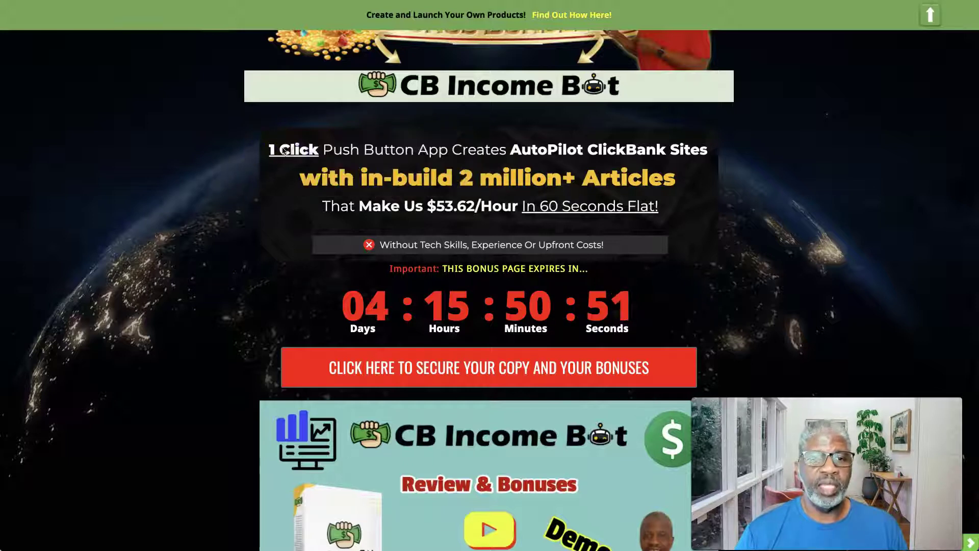
left_click_drag(271, 149, 319, 150)
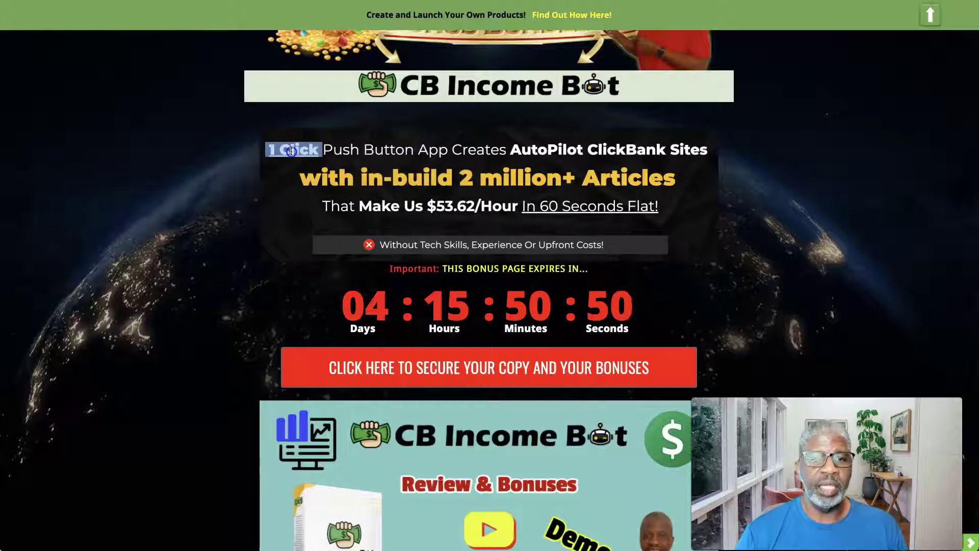
left_click(241, 145)
Scroll further down to the 'So What Is CB Income Bot All About?' section
scroll(485, 221, "down", 3)
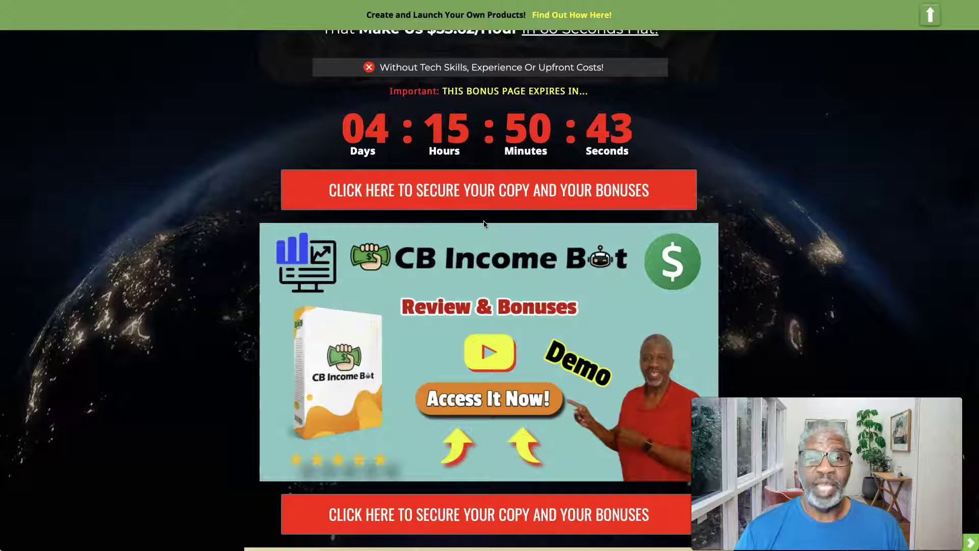
scroll(484, 225, "down", 1)
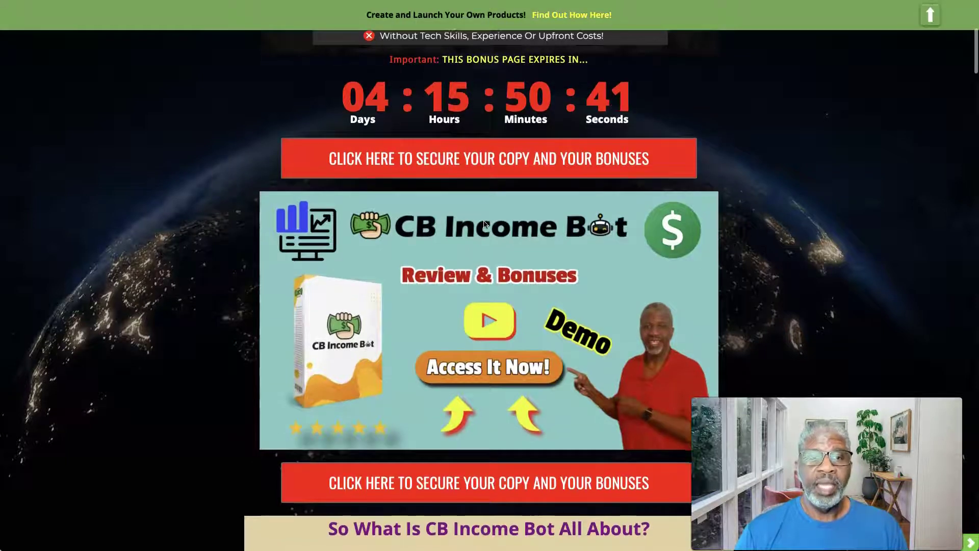
scroll(484, 225, "down", 6)
scroll(484, 224, "down", 3)
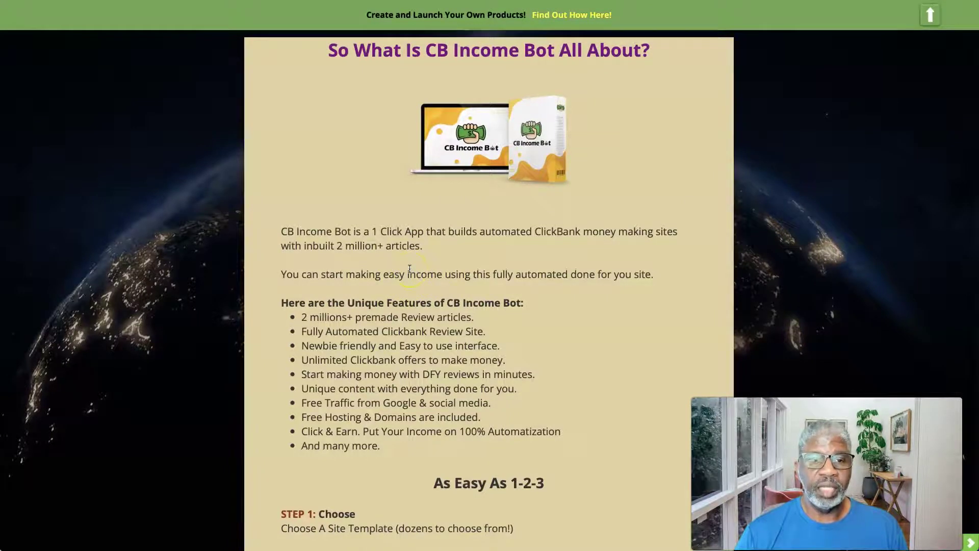
Highlight 'fully automated done for you site' in the features, then scroll to STEP 1–3
scroll(410, 269, "down", 1)
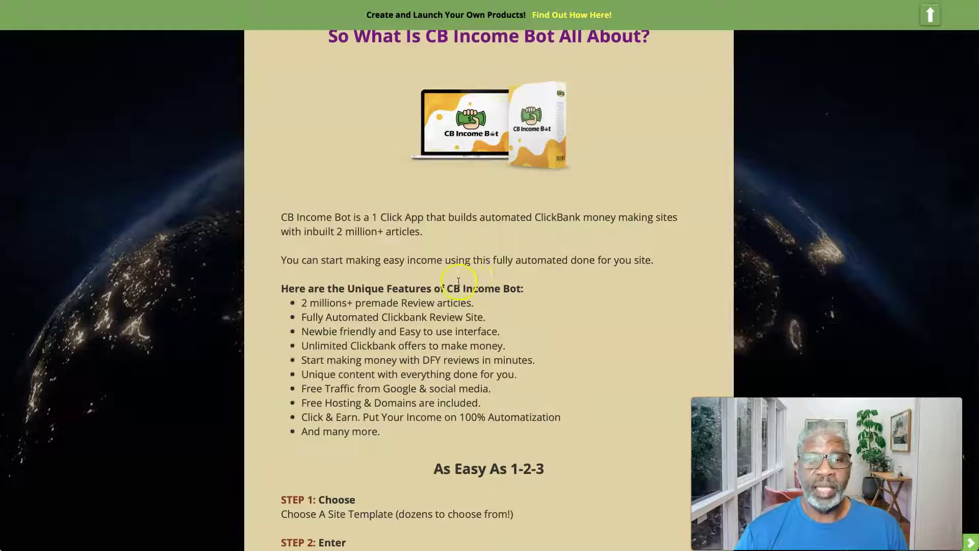
scroll(571, 263, "up", 1)
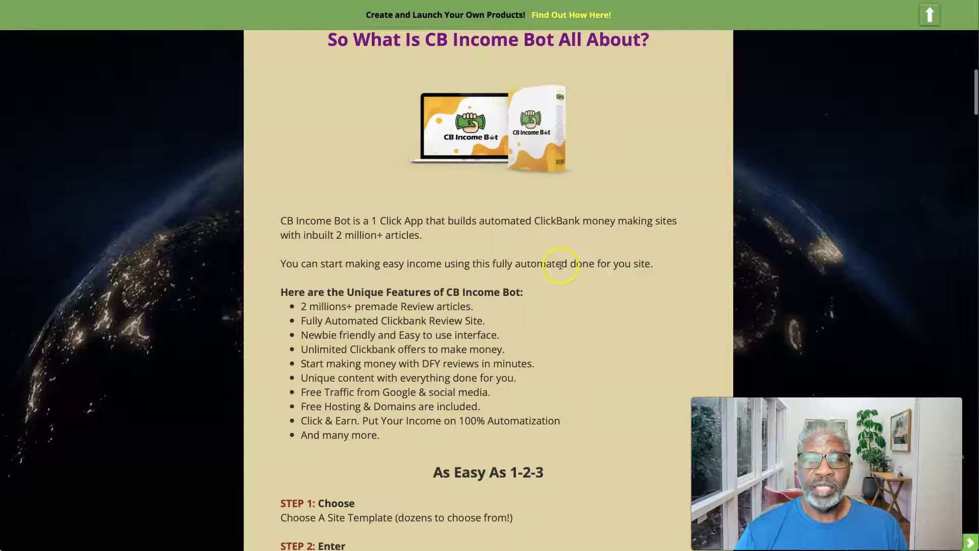
scroll(554, 271, "up", 1)
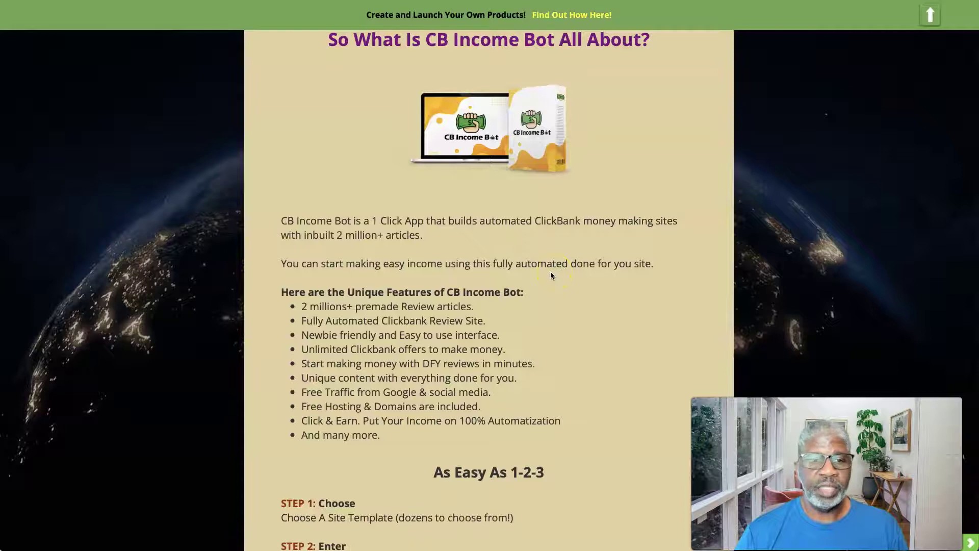
scroll(550, 275, "down", 3)
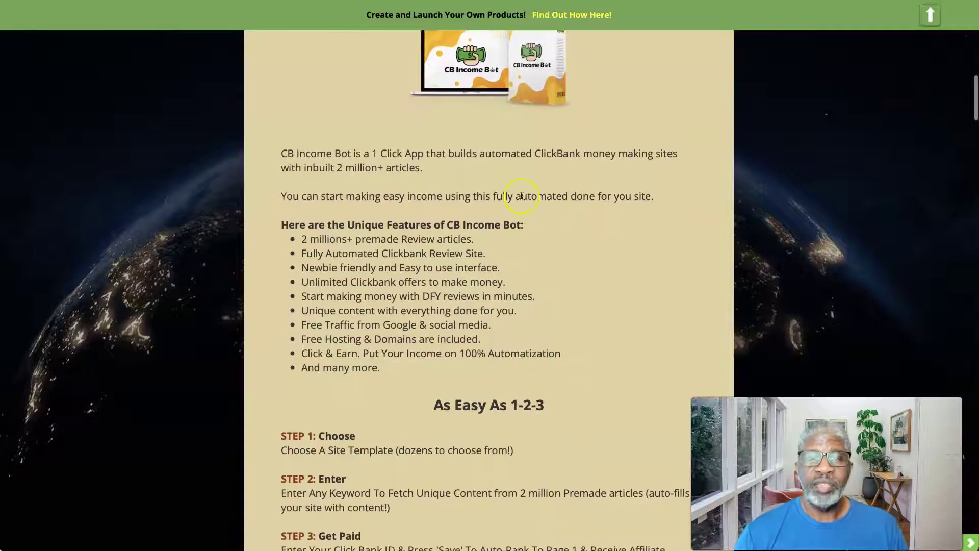
left_click_drag(494, 197, 663, 200)
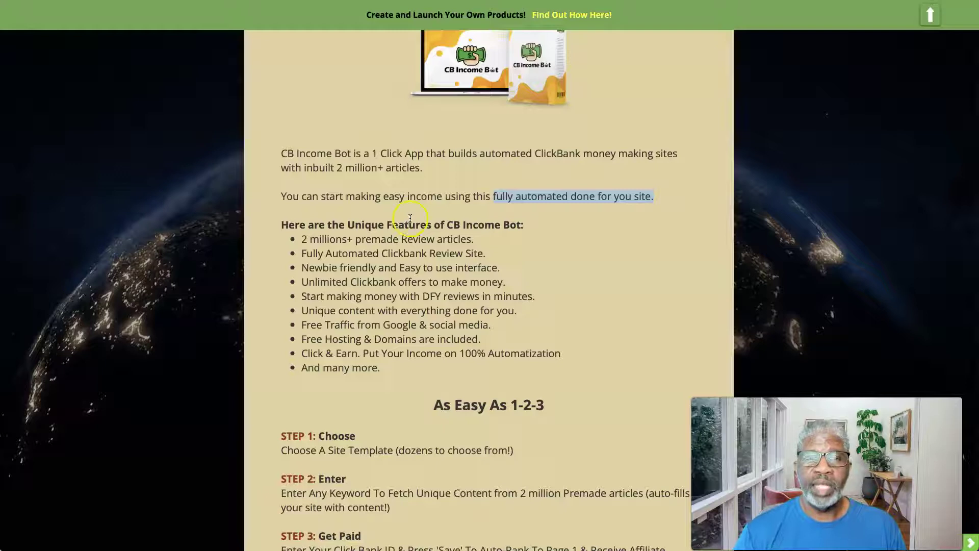
left_click(569, 194)
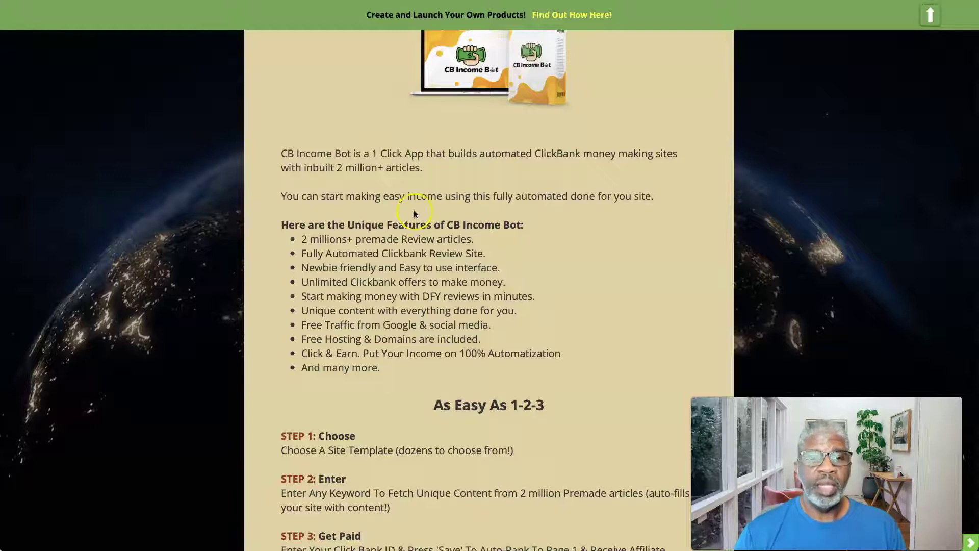
scroll(376, 213, "down", 1)
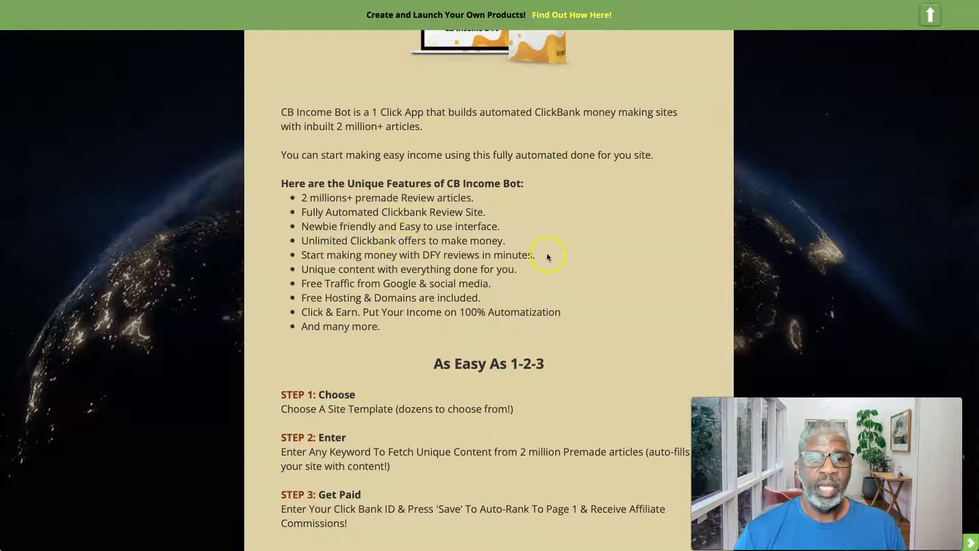
scroll(531, 285, "down", 1)
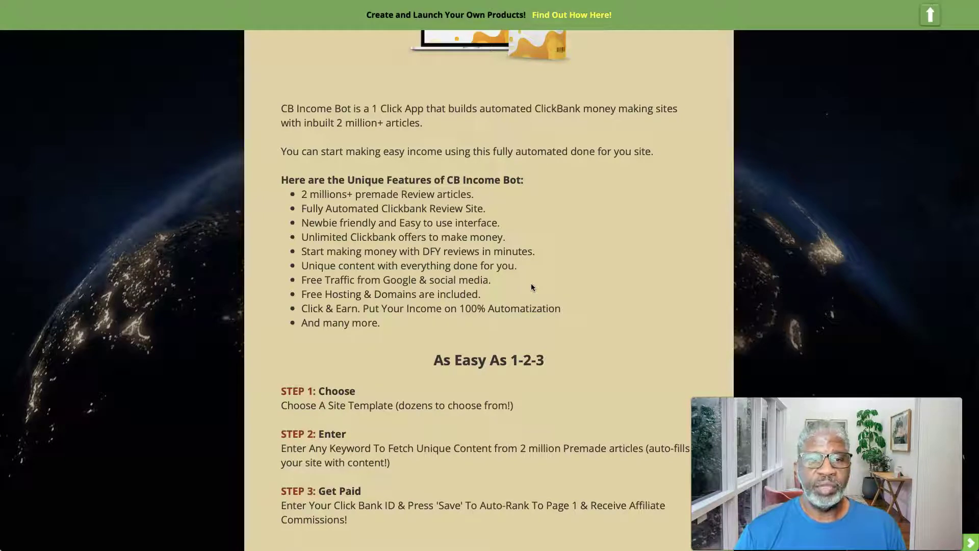
Scroll the bonus page down to the Prices & Up-Sells heading
scroll(614, 370, "up", 2)
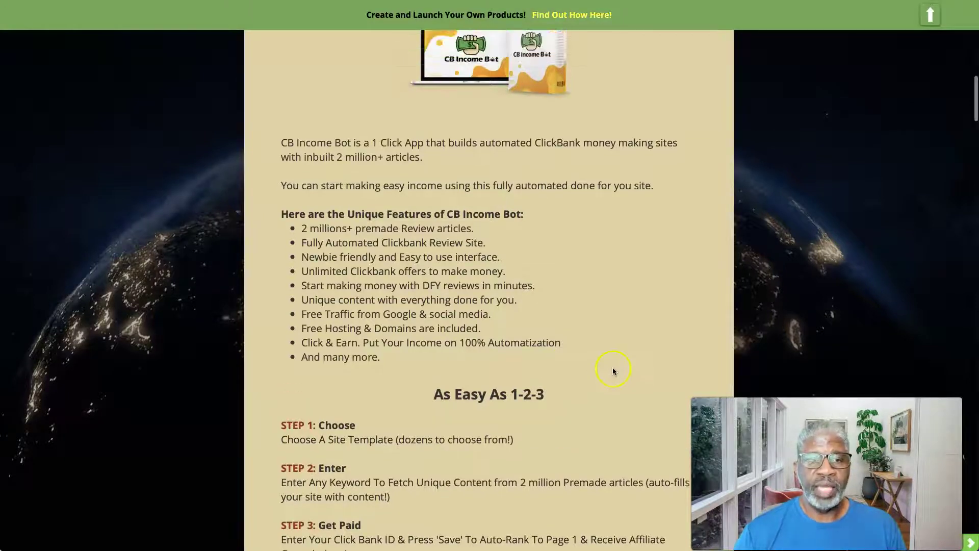
scroll(614, 376, "down", 3)
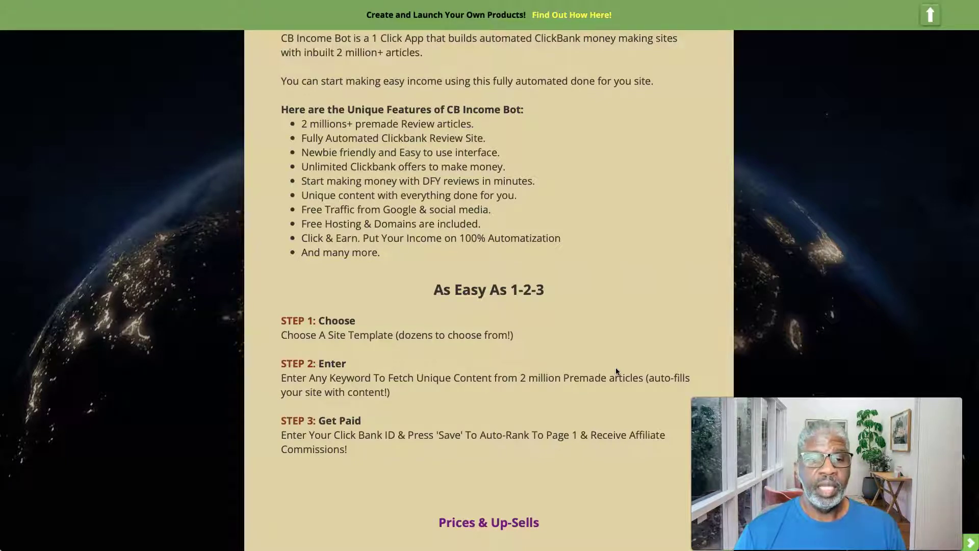
scroll(616, 369, "down", 1)
scroll(616, 370, "up", 1)
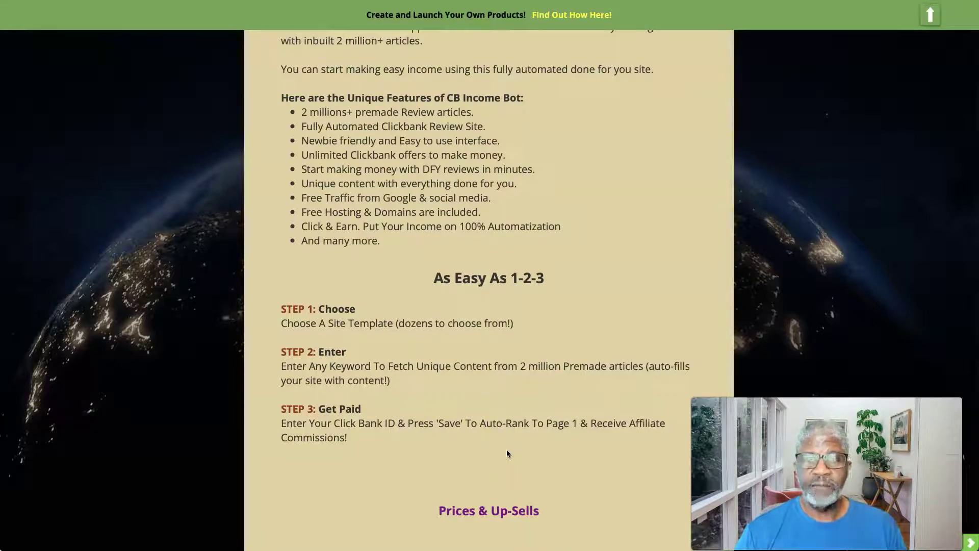
scroll(883, 60, "down", 1)
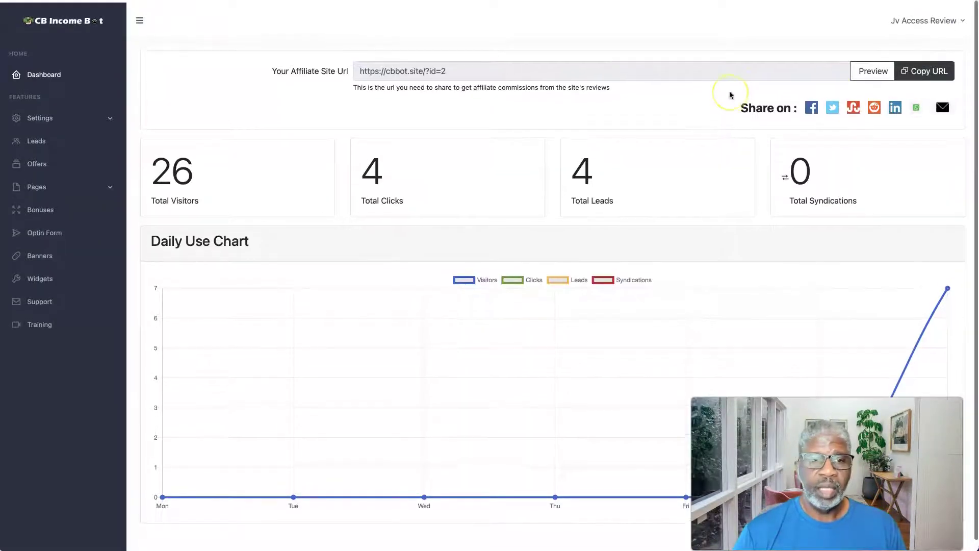
left_click(708, 89)
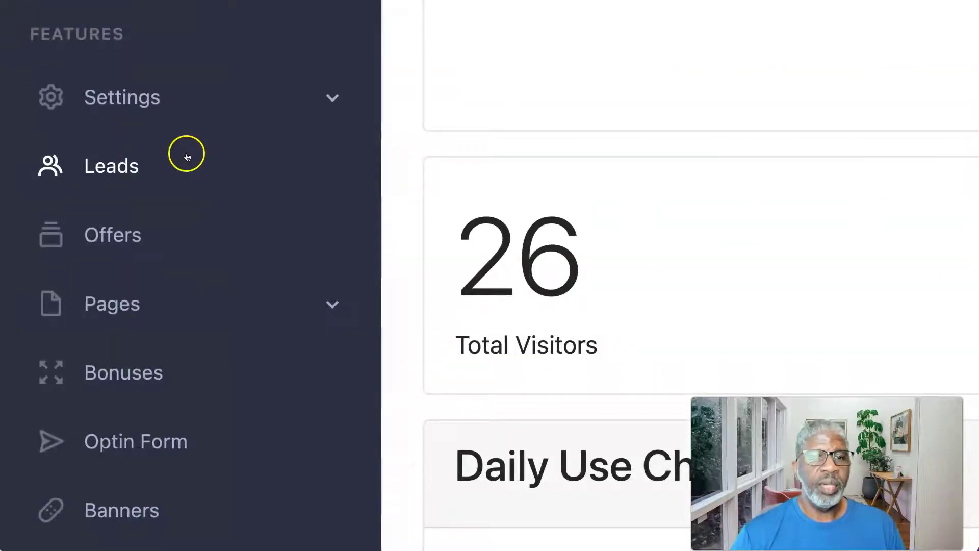
scroll(185, 156, "up", 3)
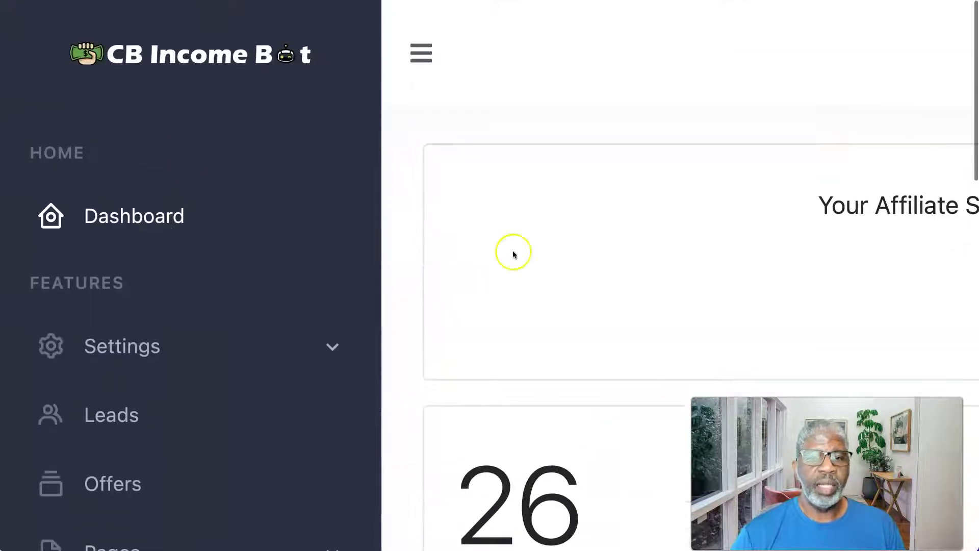
left_click(519, 255)
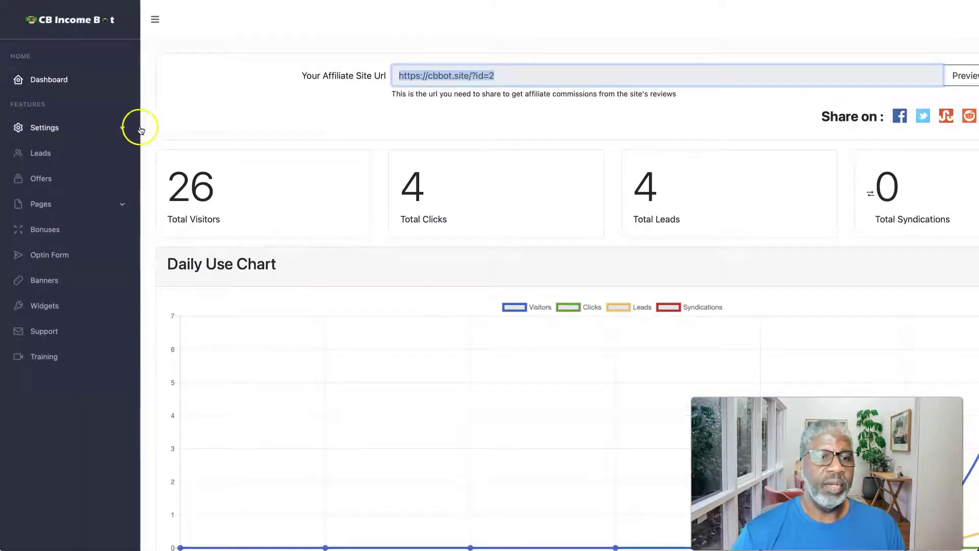
left_click(175, 120)
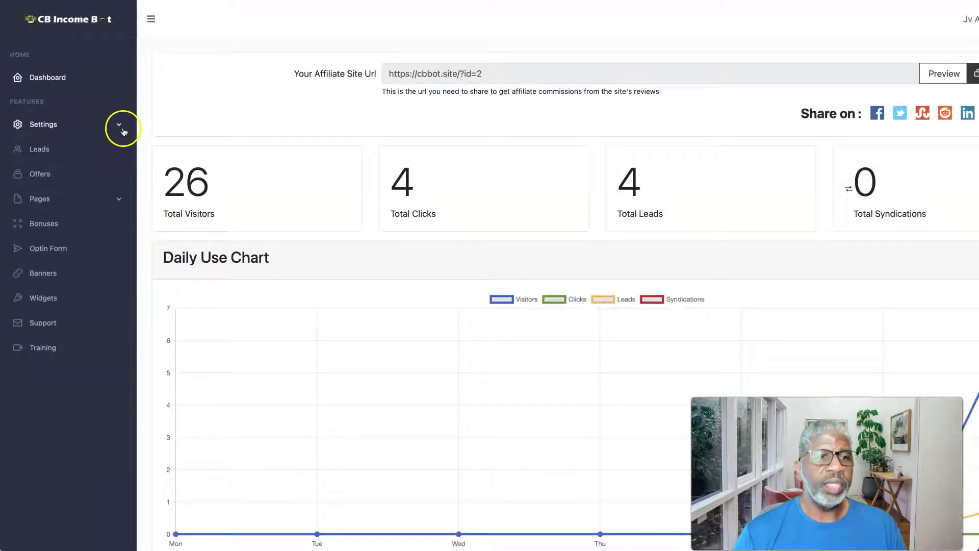
scroll(498, 214, "right", 3)
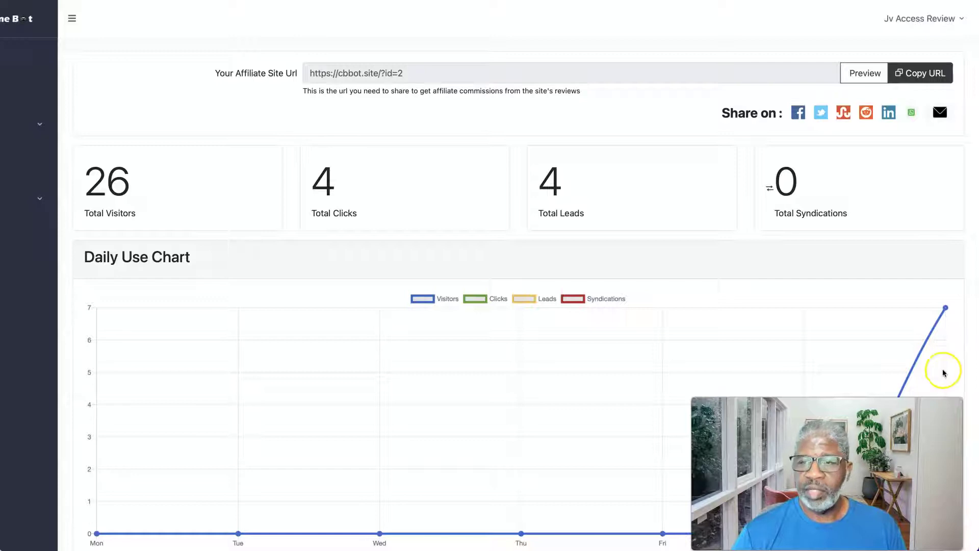
scroll(923, 352, "left", 1)
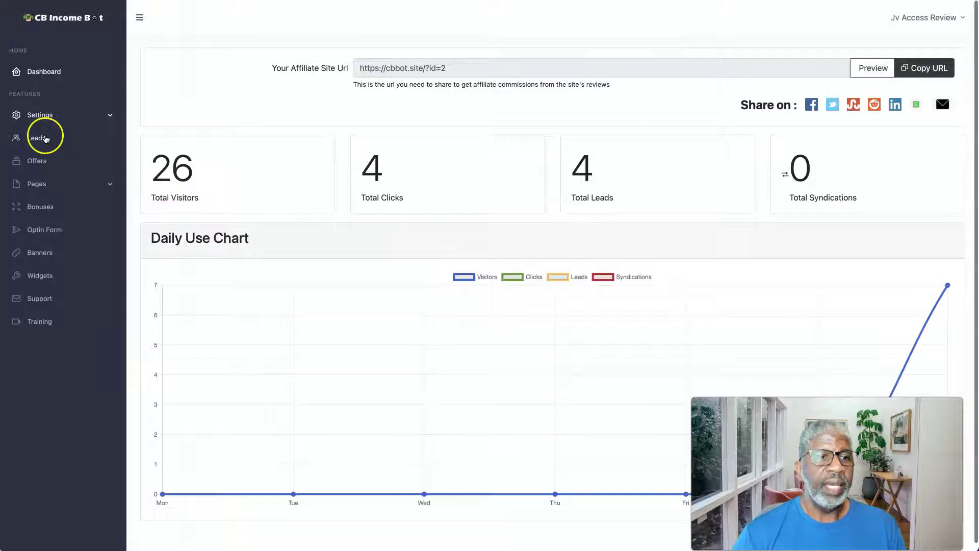
Expand Settings and view the General, Affiliate ID and Social Links settings pages
left_click(59, 115)
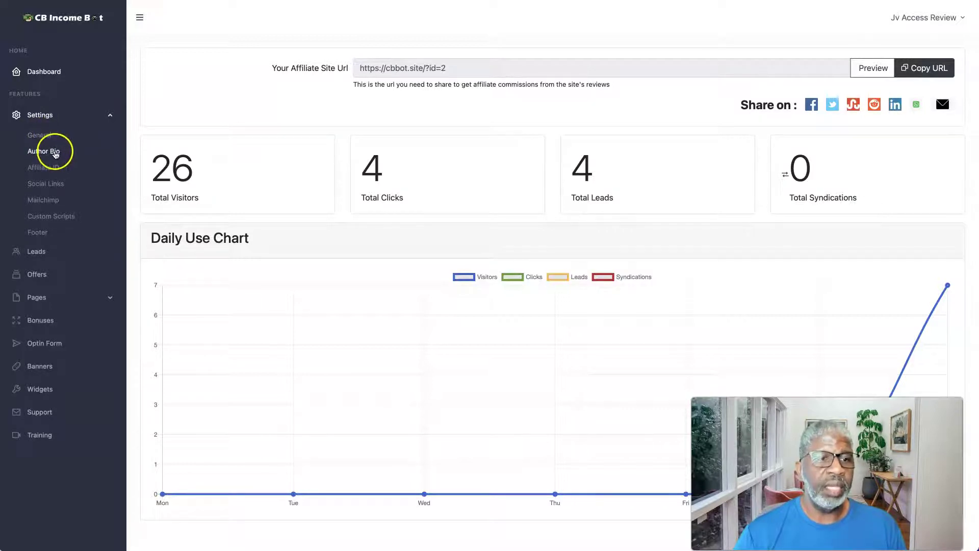
left_click(50, 141)
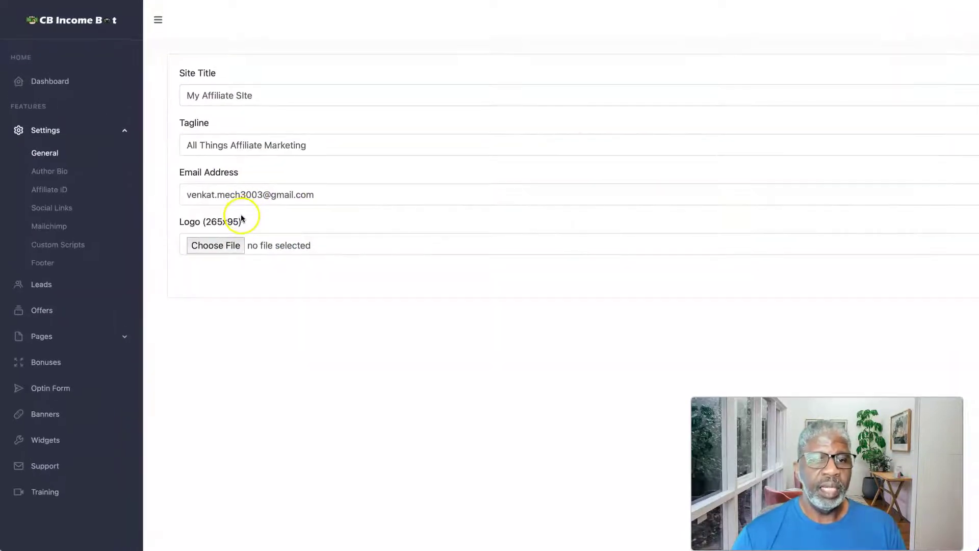
left_click(51, 195)
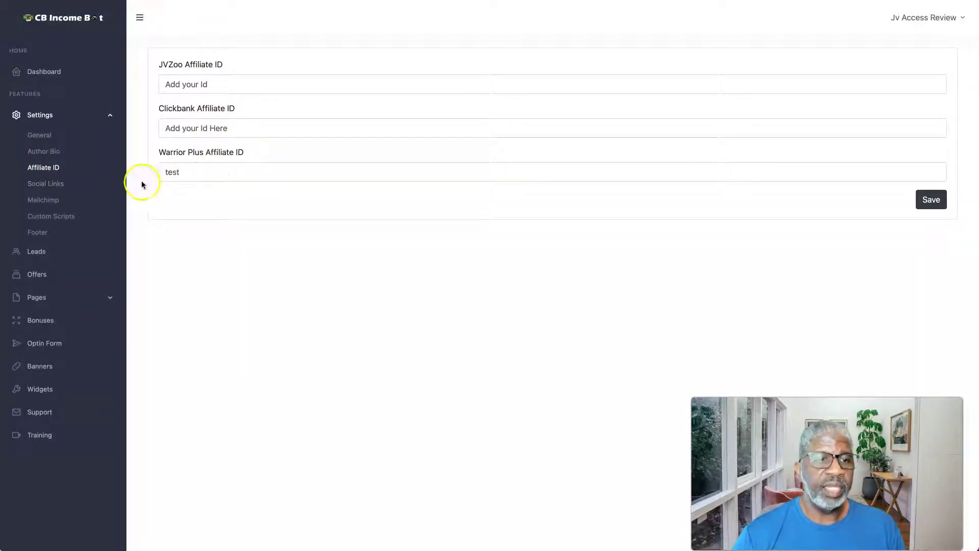
left_click(50, 187)
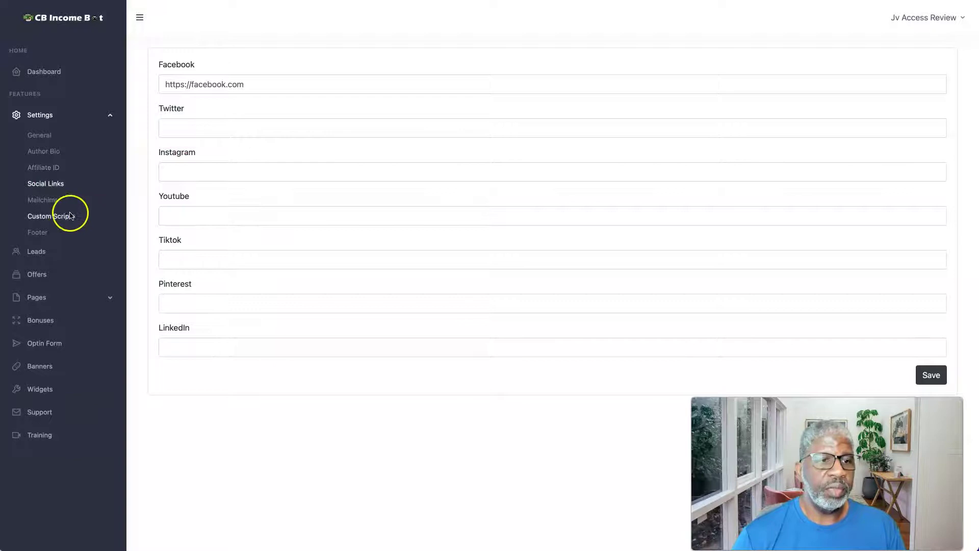
View Mailchimp and Custom Scripts, then Footer with copyright 'CB Income Bot', and collapse Settings
left_click(51, 205)
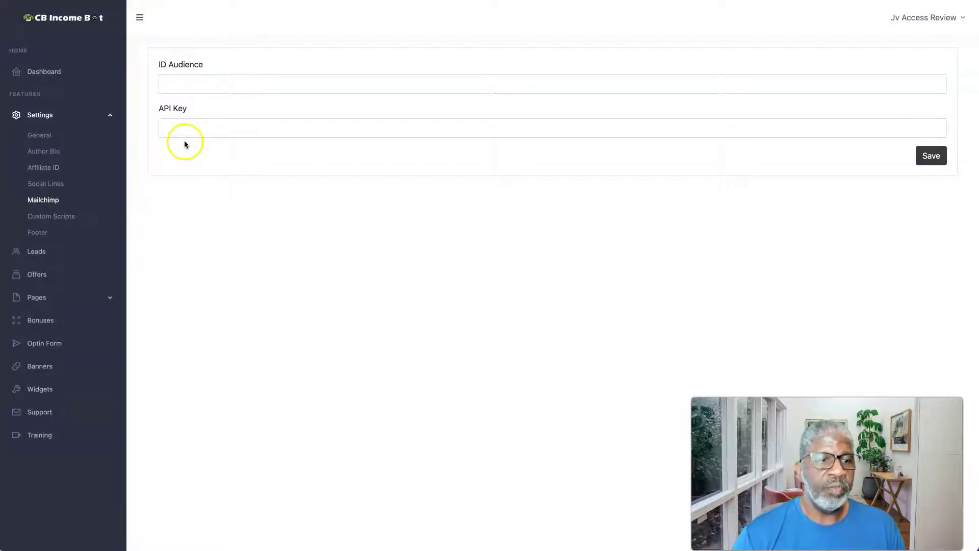
left_click(58, 217)
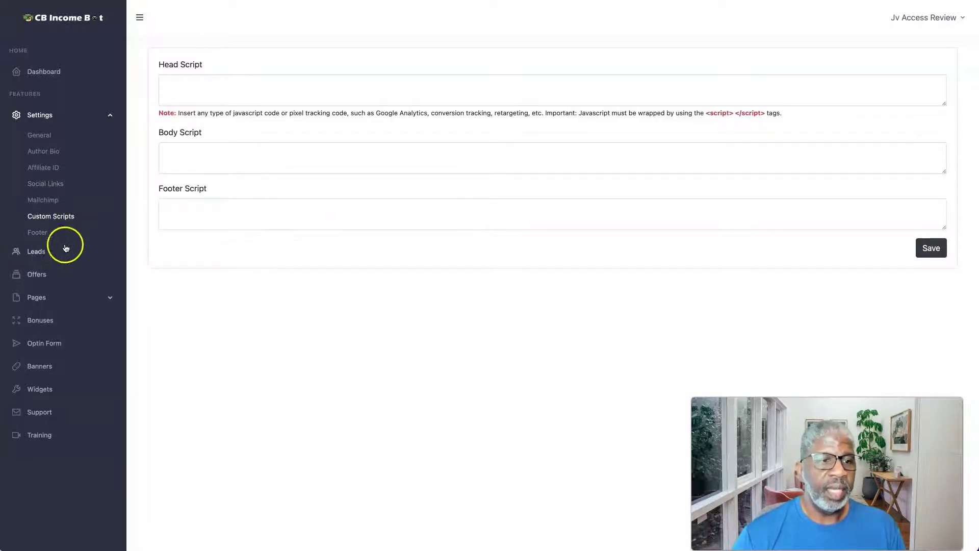
left_click(39, 234)
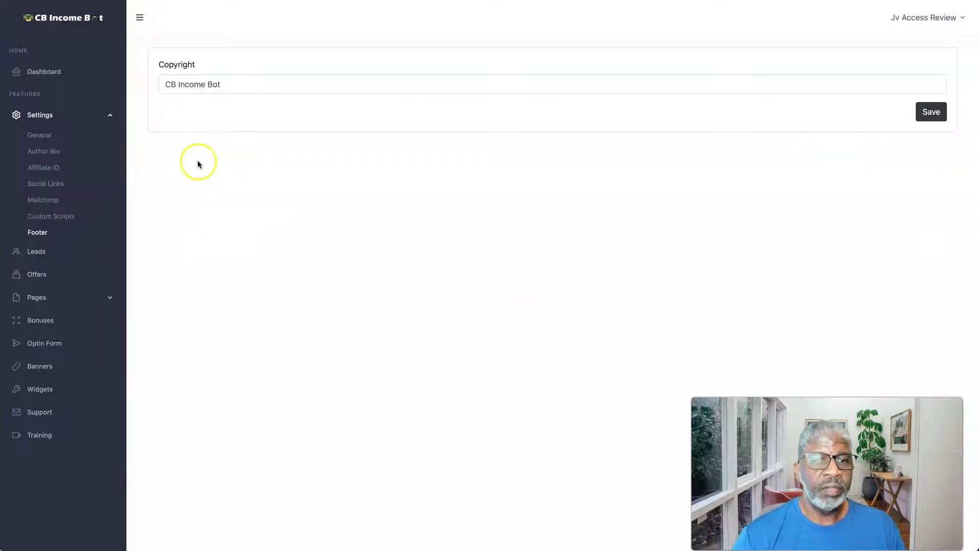
left_click(55, 116)
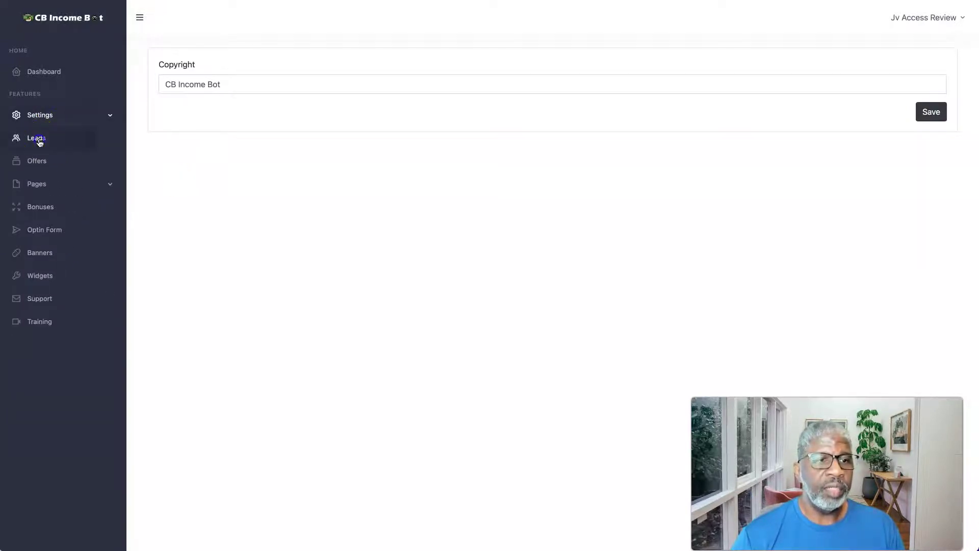
Open the Leads page showing four captured leads with email, date and source page
left_click(40, 141)
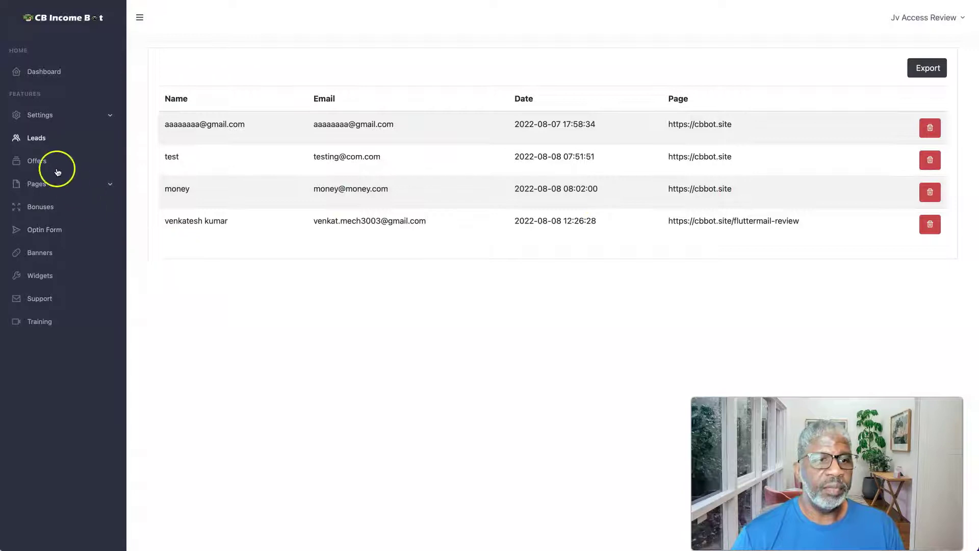
Open the Offers page and scroll through the ClickBank review offers, Diddly Pay to Sqribble
left_click(37, 161)
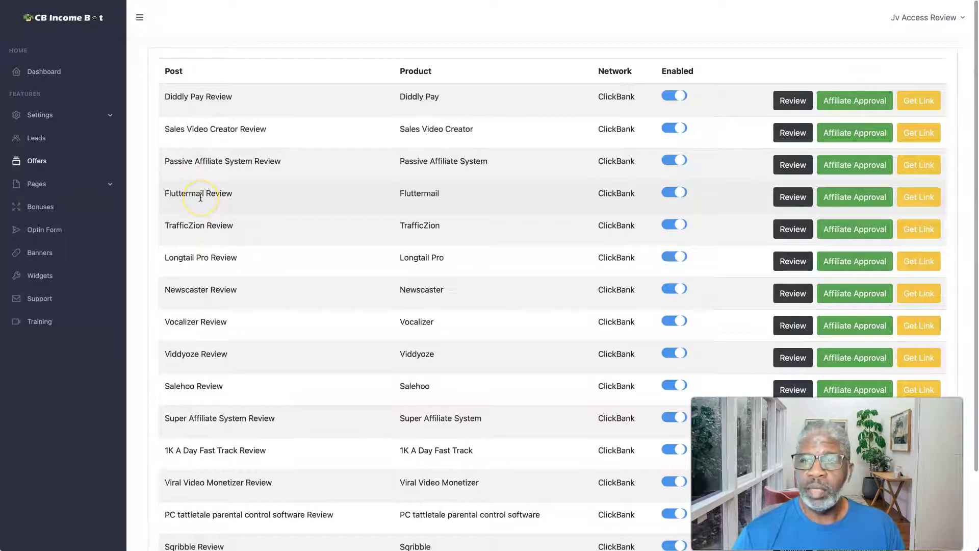
scroll(199, 201, "down", 2)
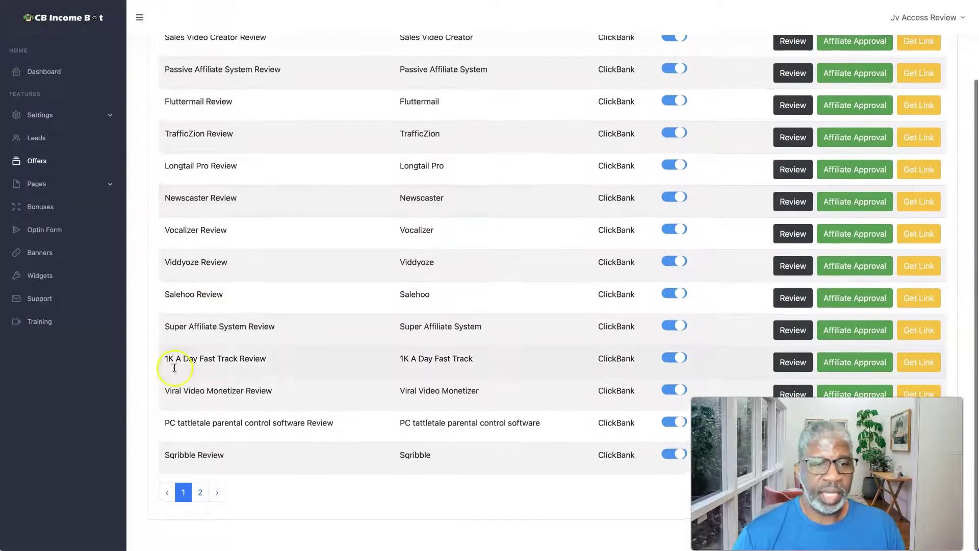
scroll(206, 476, "up", 2)
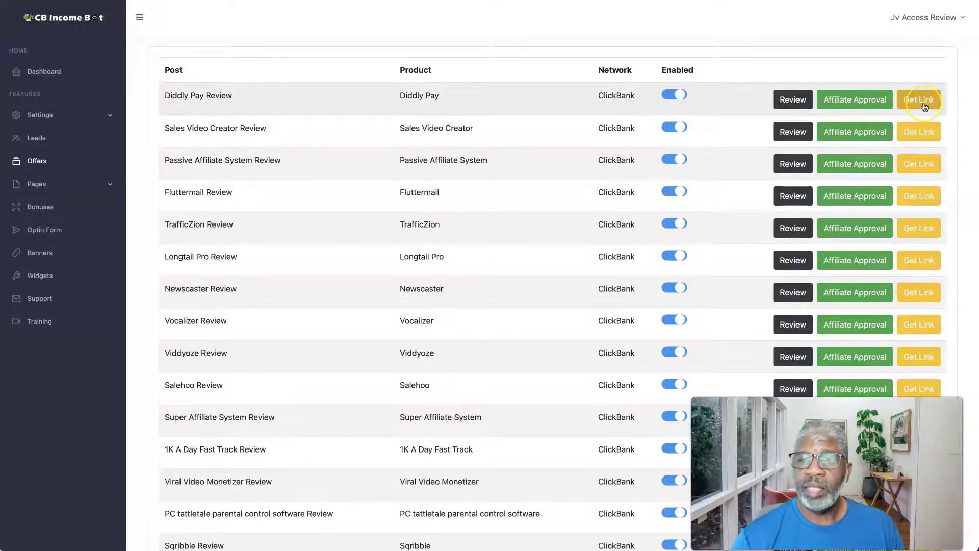
Expand Pages to view the About, Contact and Disclaimer texts, then open the Bonuses list
left_click(47, 187)
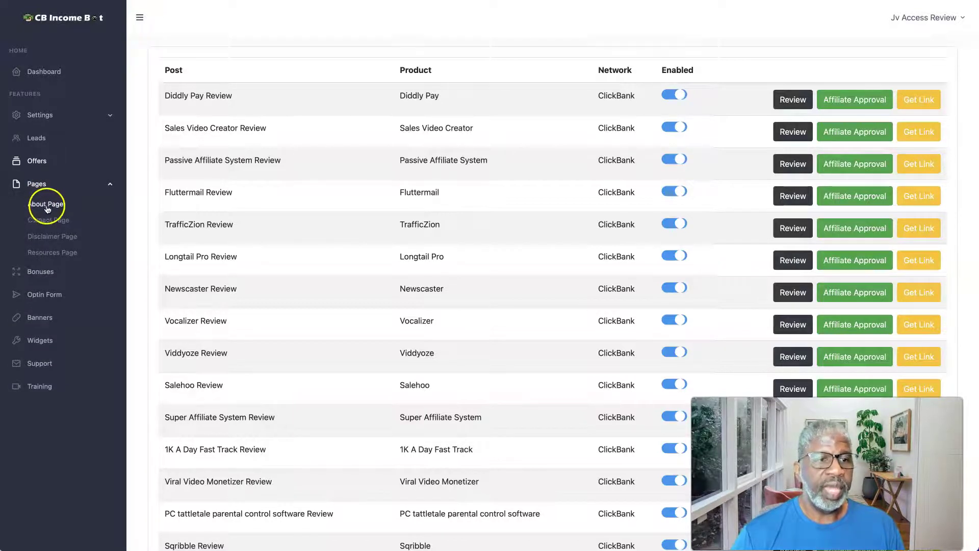
left_click(46, 205)
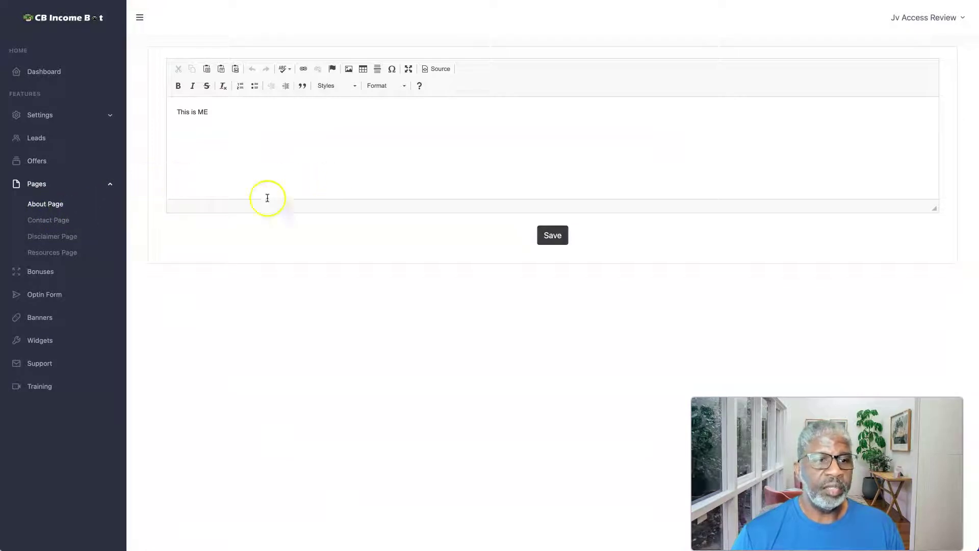
left_click(53, 221)
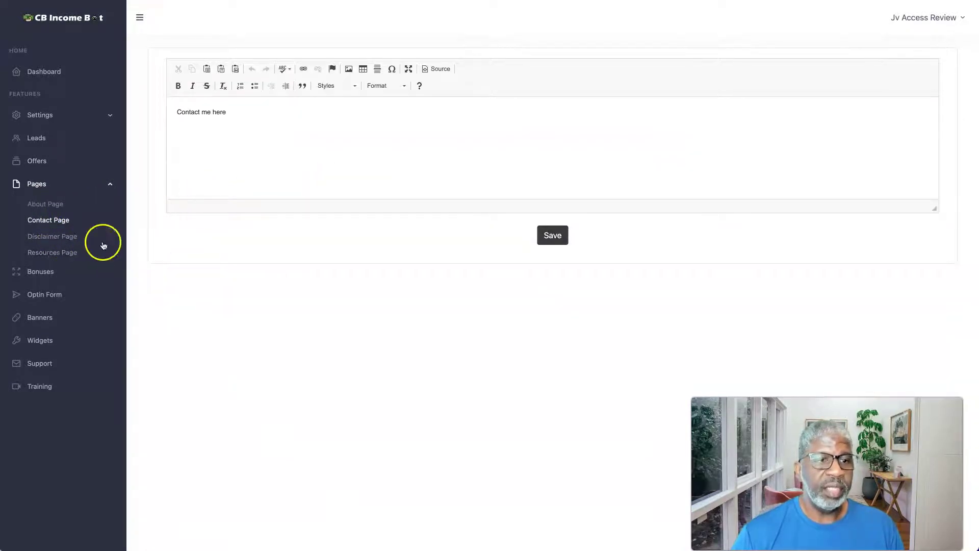
left_click(45, 239)
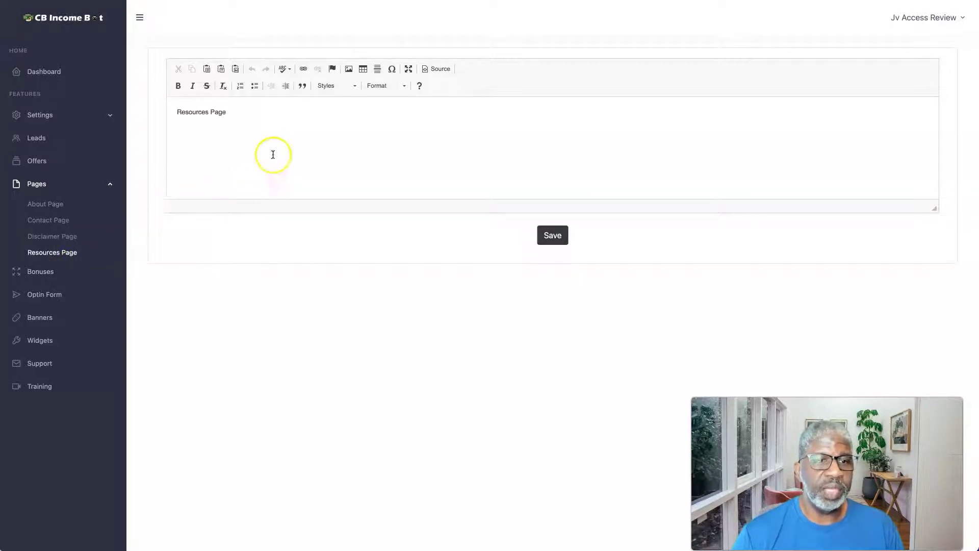
left_click(47, 187)
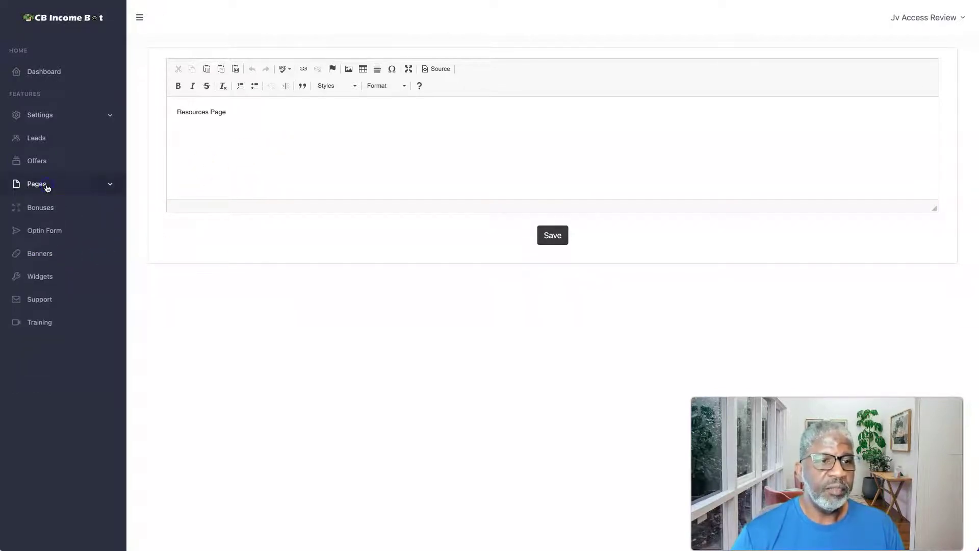
left_click(48, 210)
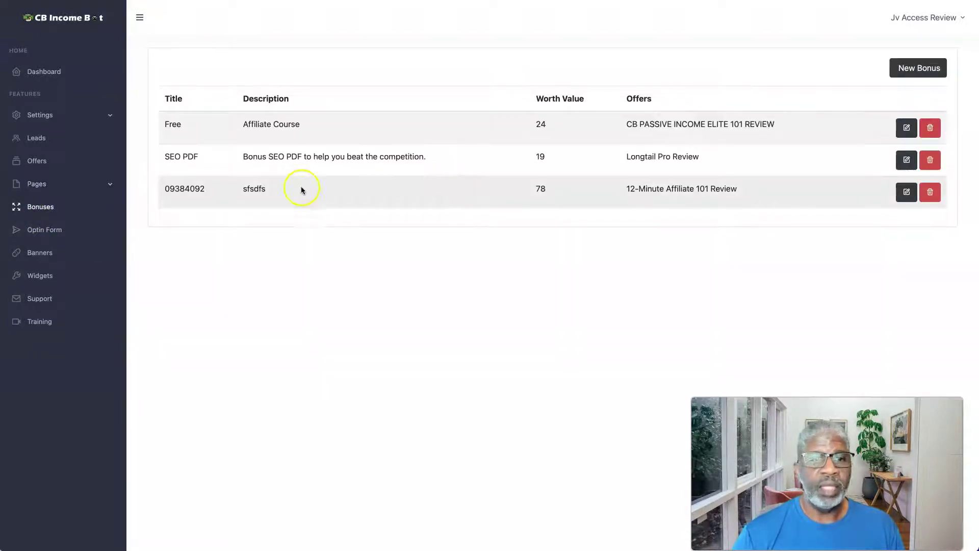
Open the Slide In opt-in form's editor, keep Display as Slide In, and close without updating
left_click(42, 230)
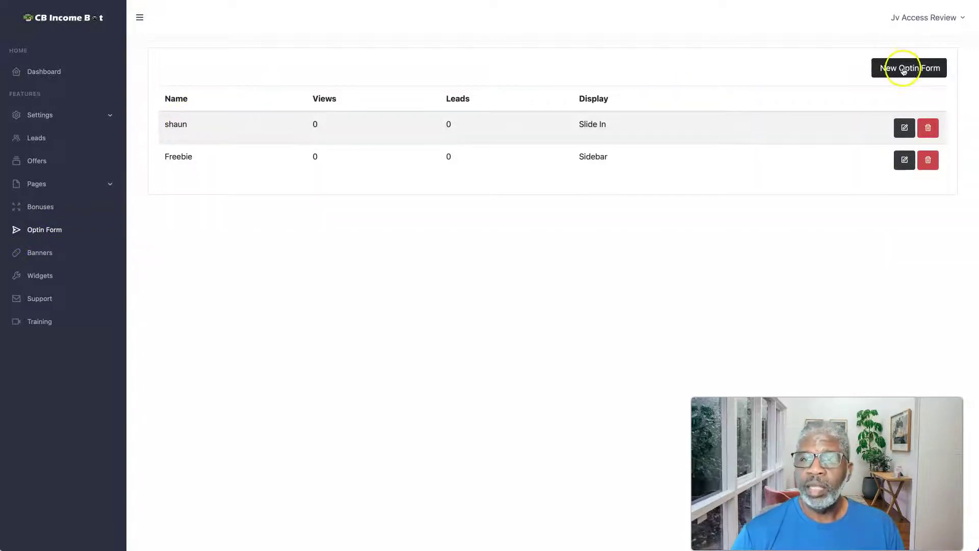
left_click(905, 131)
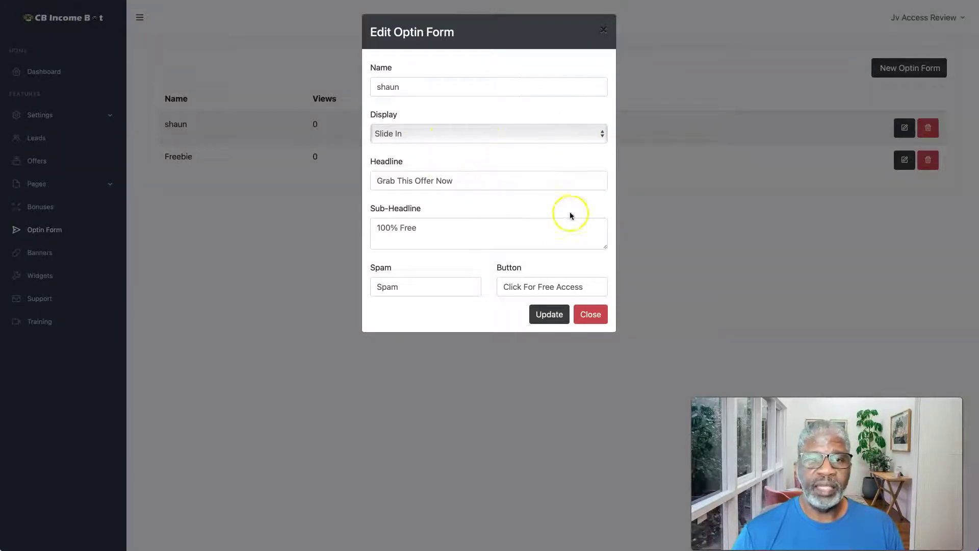
left_click(600, 136)
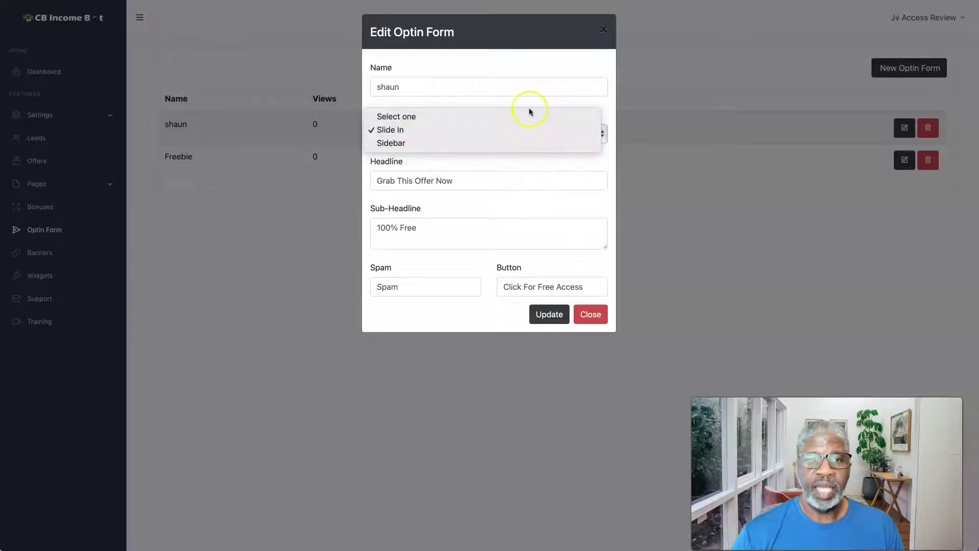
left_click(501, 101)
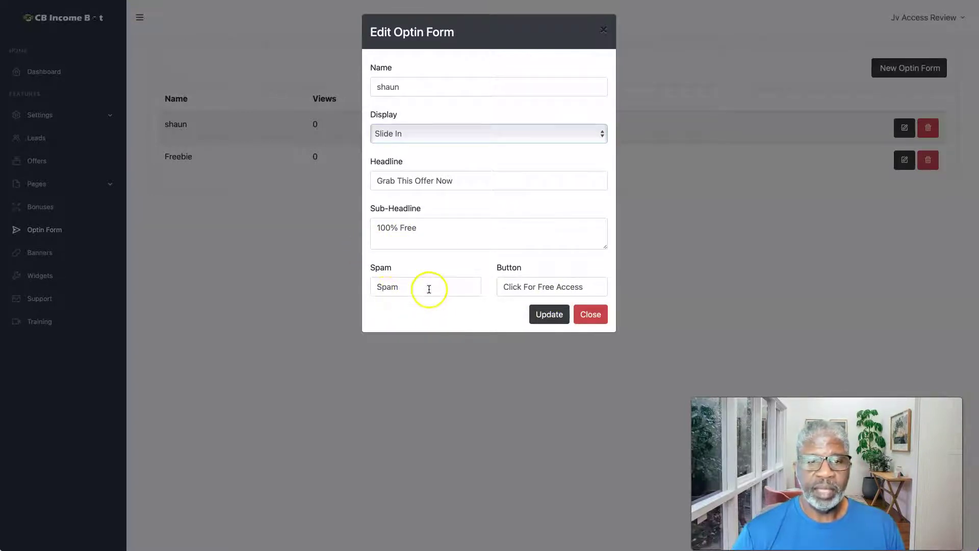
left_click(429, 288)
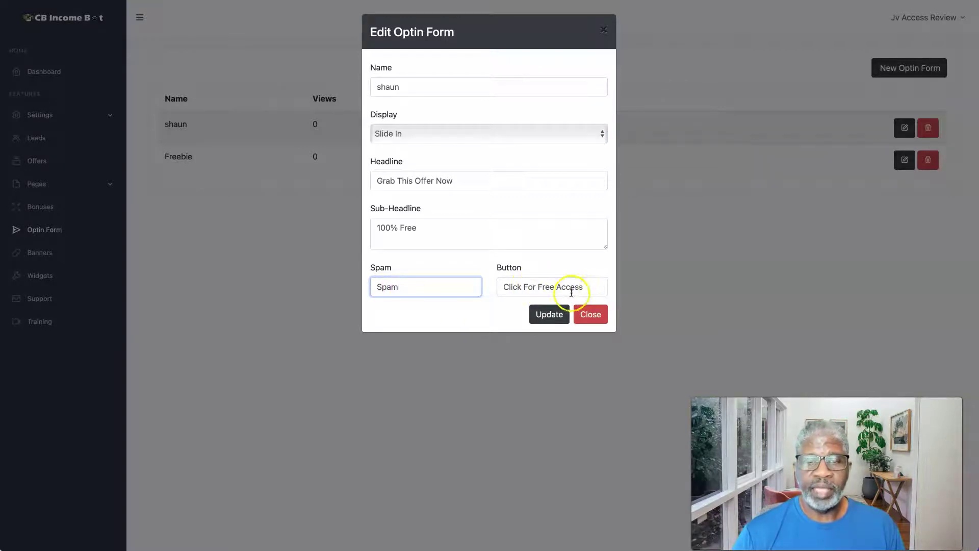
left_click(590, 314)
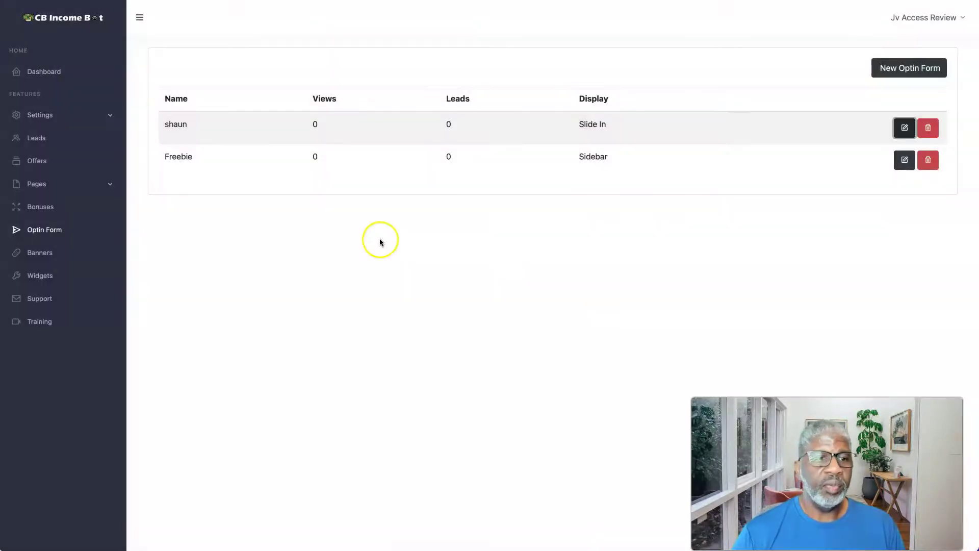
View the Header, Before Each Review, After Each Review and Footer banner tabs, then open Widgets
left_click(40, 254)
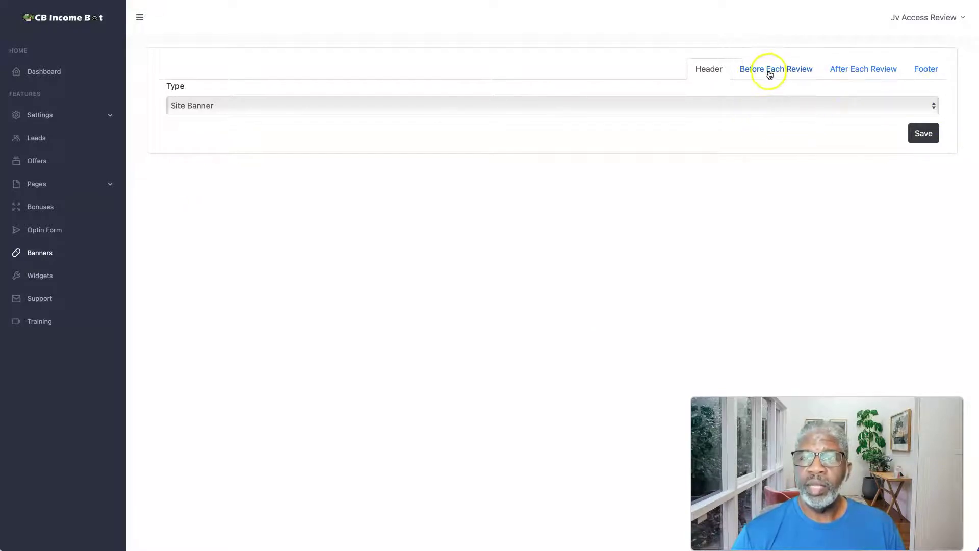
left_click(794, 75)
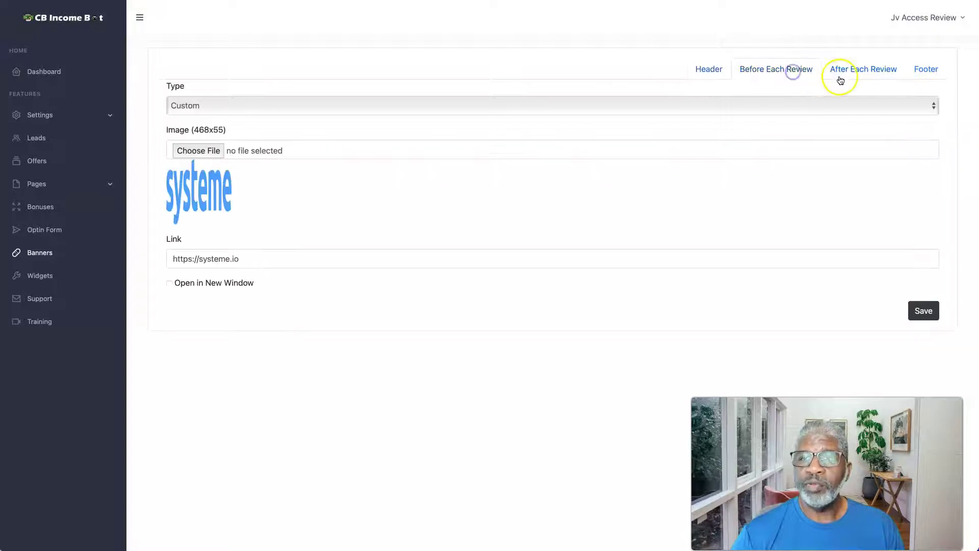
left_click(862, 74)
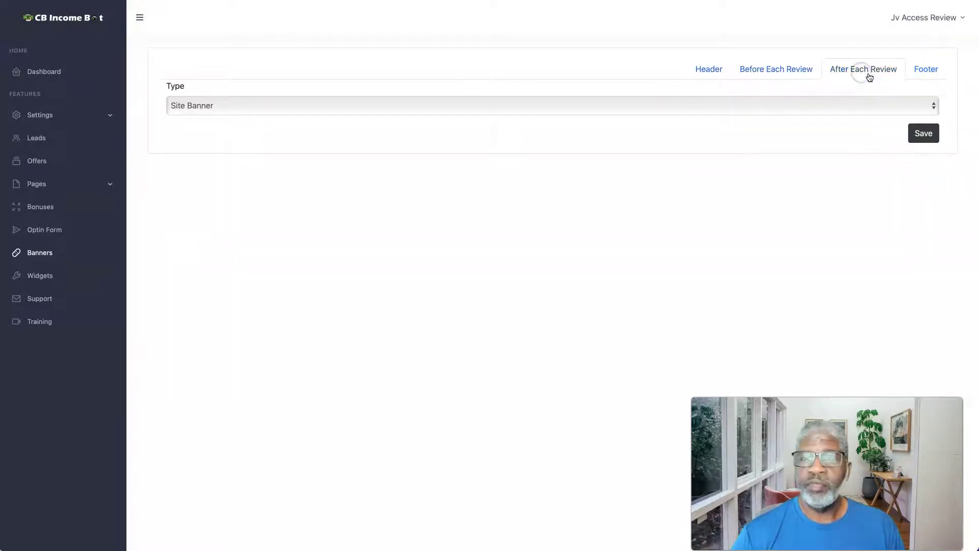
left_click(926, 76)
left_click(882, 104)
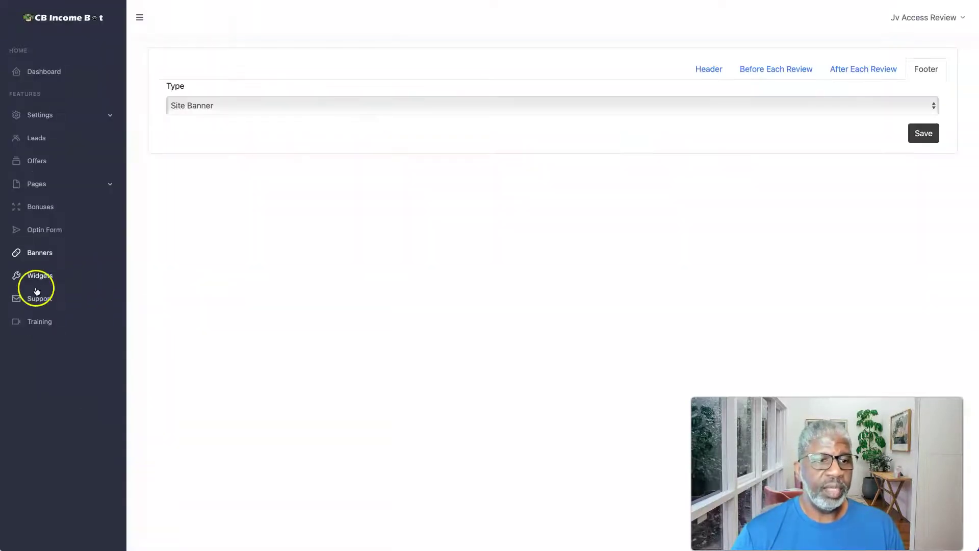
left_click(46, 278)
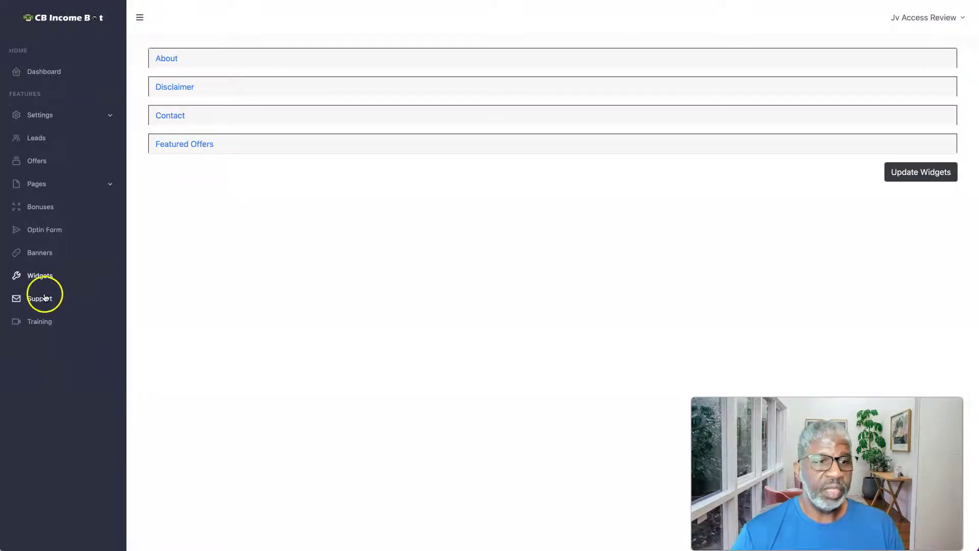
left_click(39, 320)
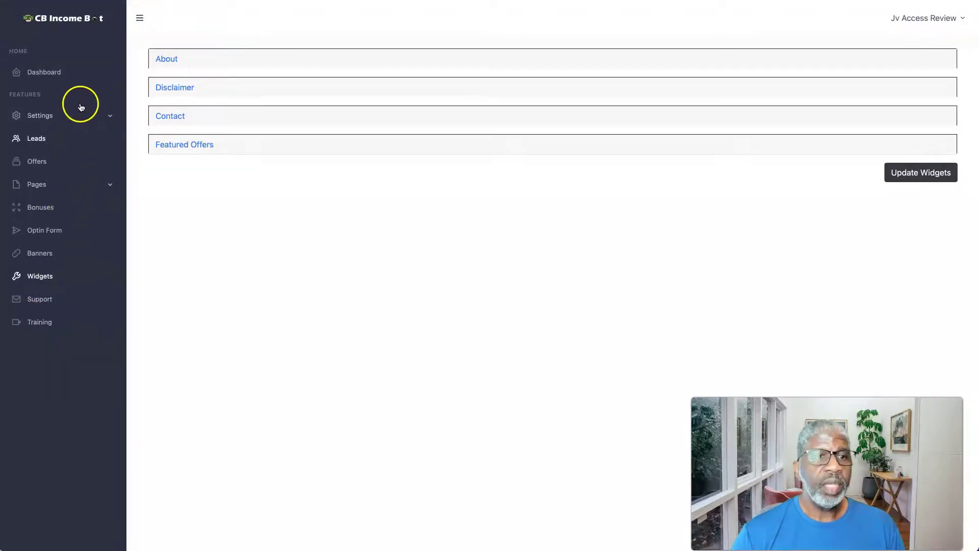
From the Dashboard, open the generated site, scroll its latest posts and open 'Salehoo Review'
left_click(58, 72)
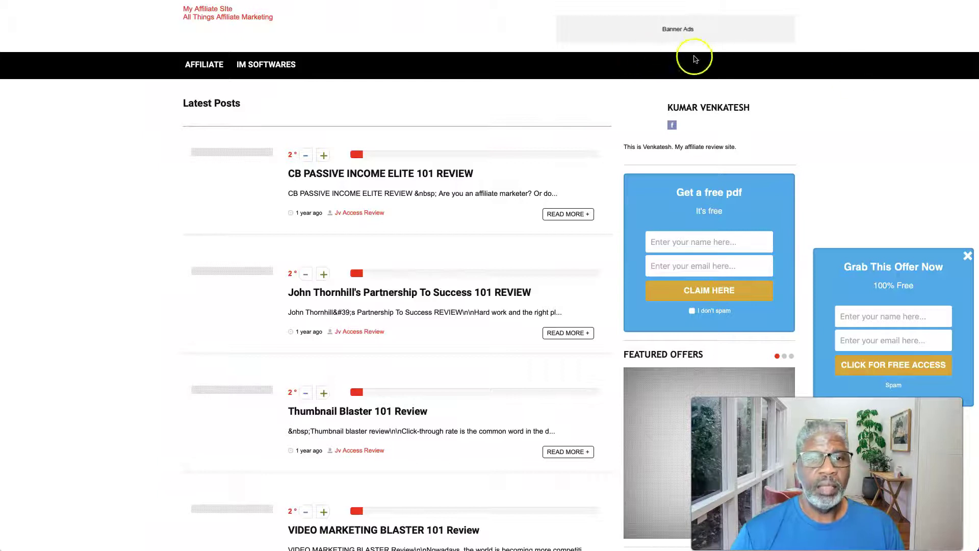
scroll(632, 96, "down", 10)
scroll(627, 95, "down", 20)
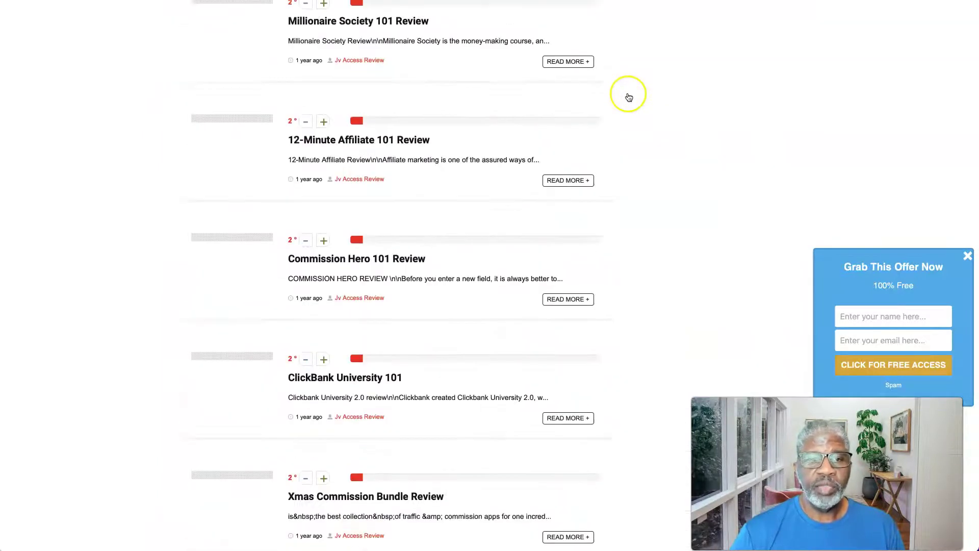
scroll(627, 95, "down", 8)
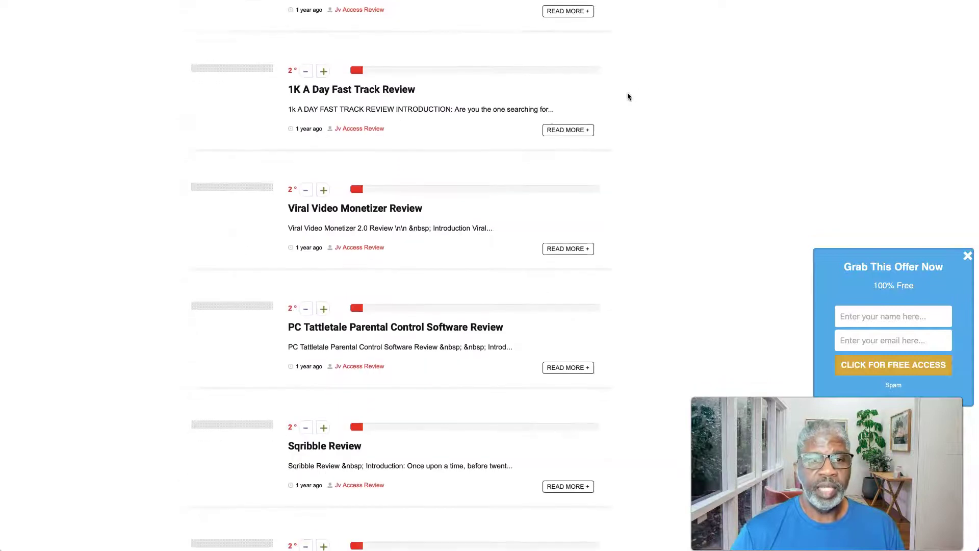
scroll(627, 96, "up", 7)
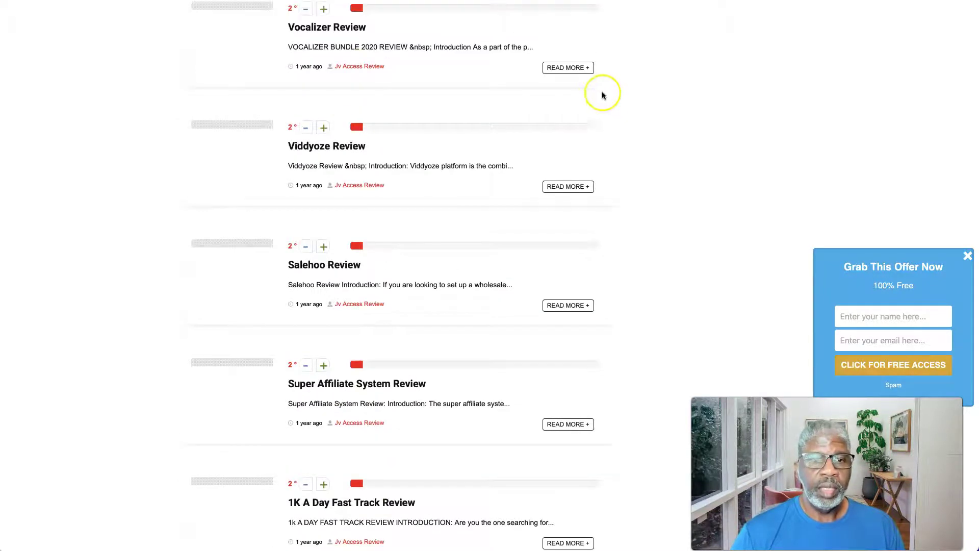
left_click(312, 264)
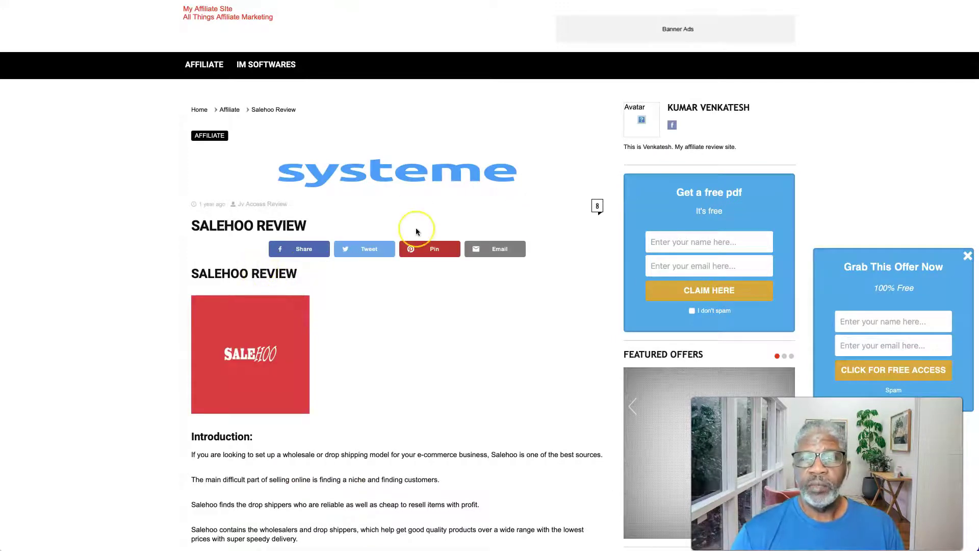
Scroll through the sample SaleHoo review article down to its footer and back up
scroll(416, 229, "down", 1)
scroll(416, 231, "down", 1)
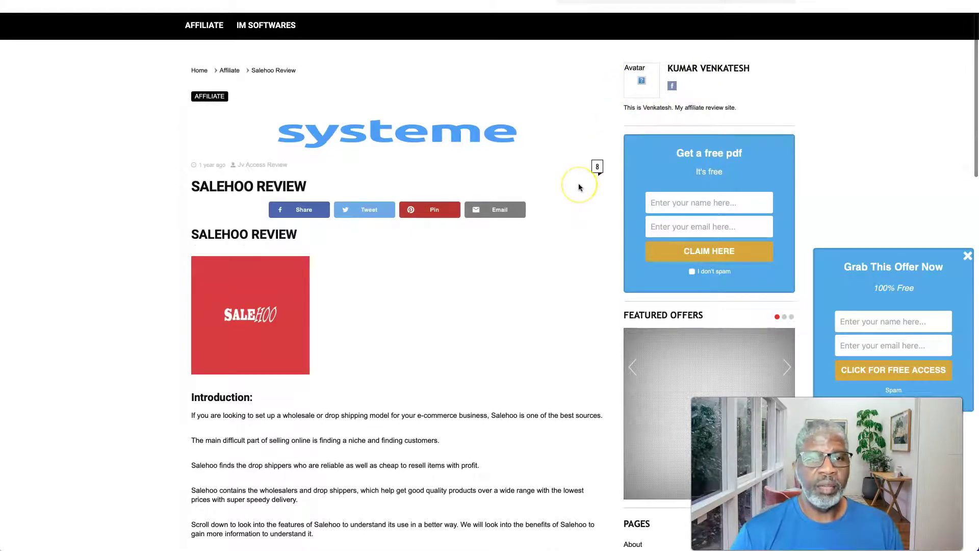
scroll(559, 196, "down", 3)
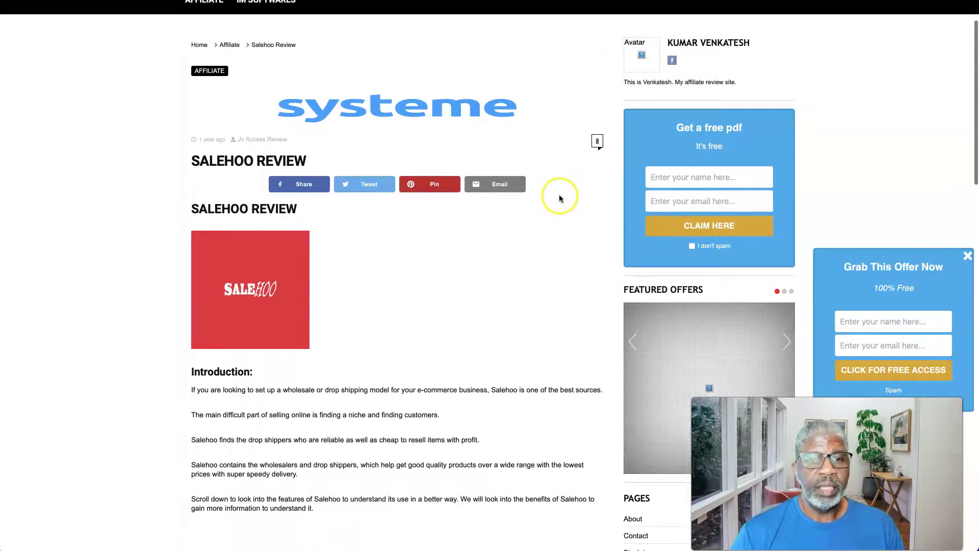
scroll(559, 197, "down", 5)
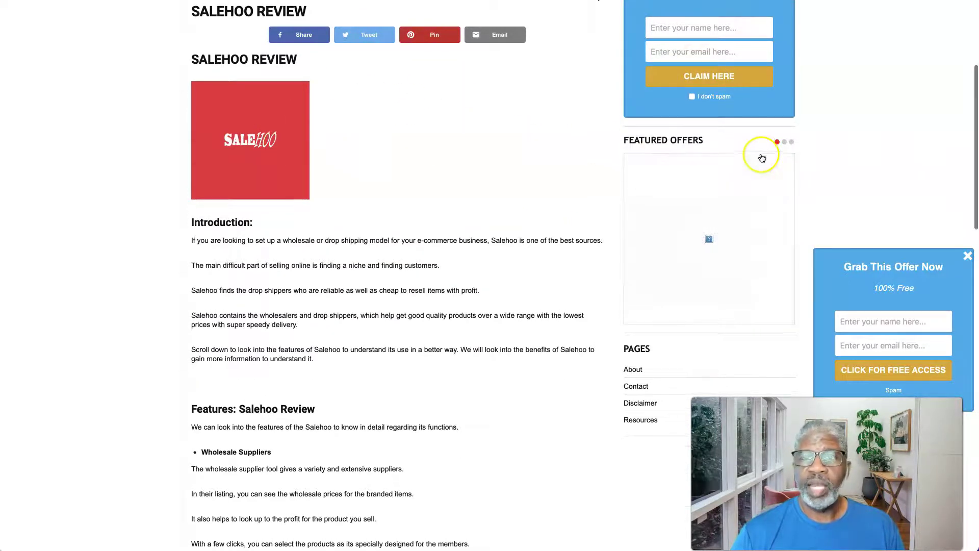
scroll(727, 105, "up", 4)
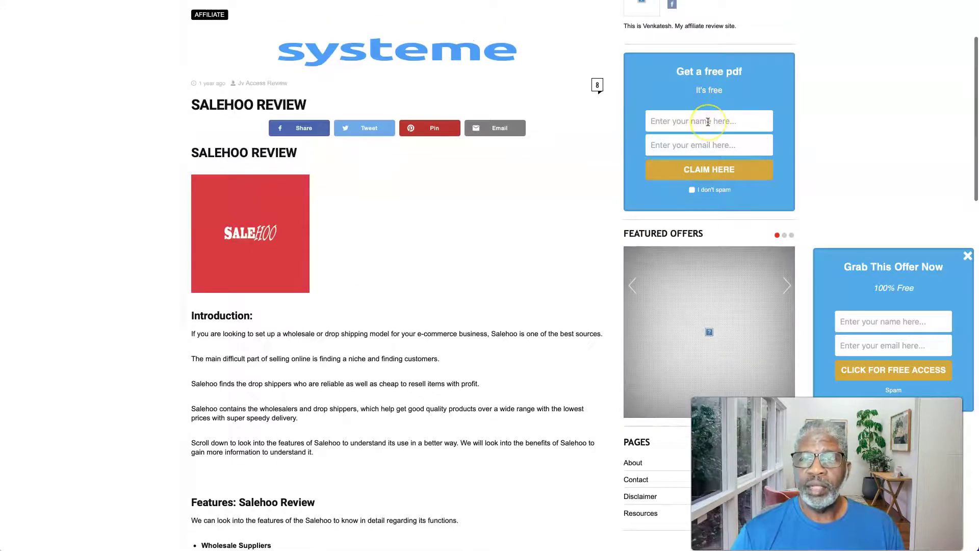
scroll(708, 121, "up", 1)
scroll(707, 121, "down", 5)
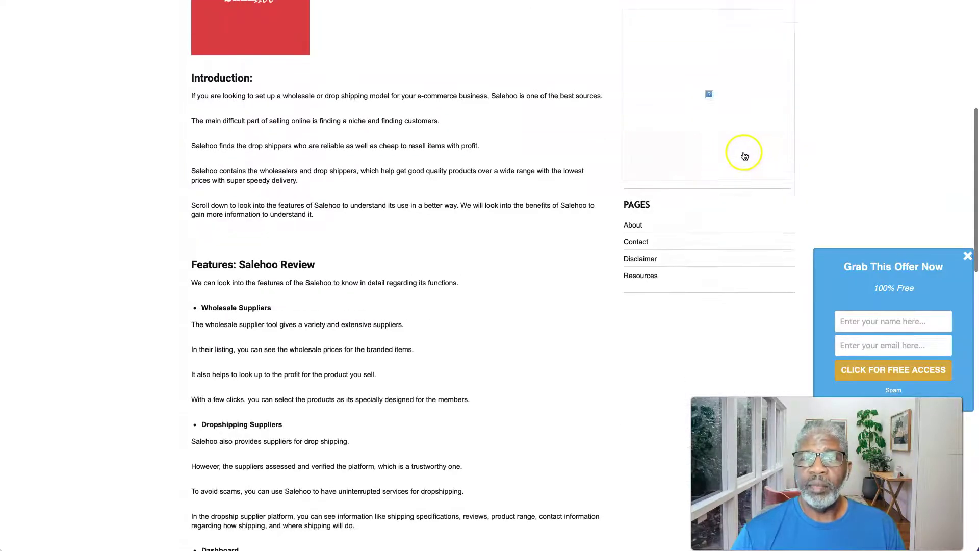
scroll(708, 90, "up", 2)
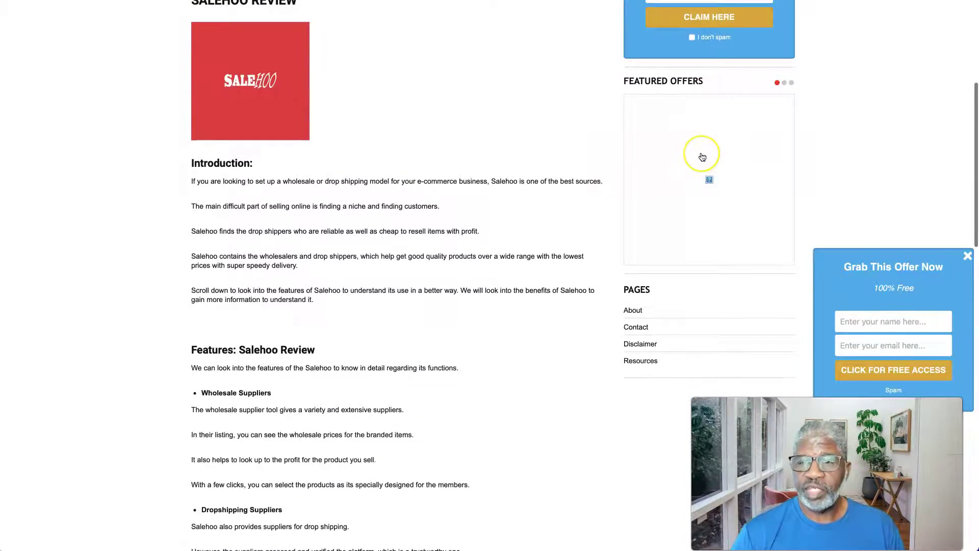
scroll(701, 155, "down", 3)
scroll(702, 156, "down", 2)
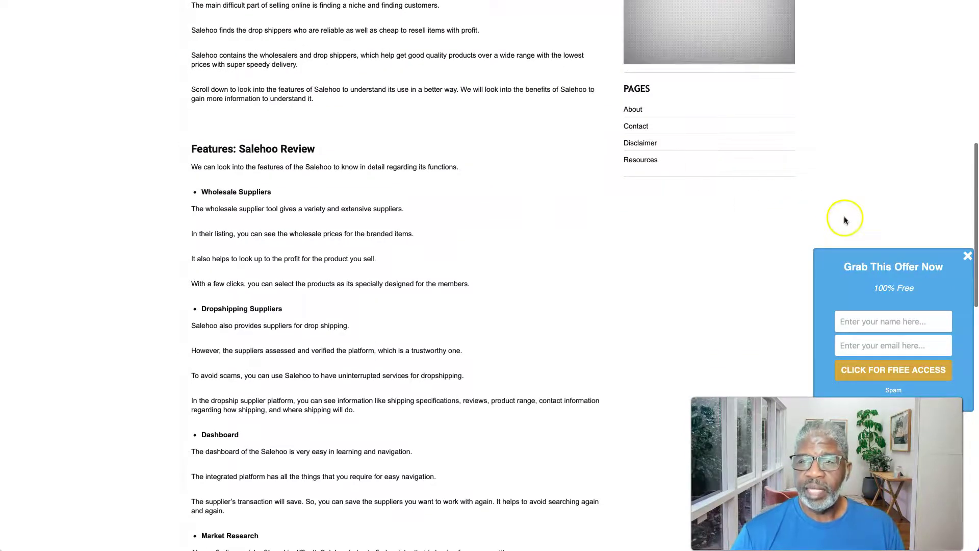
scroll(914, 314, "up", 5)
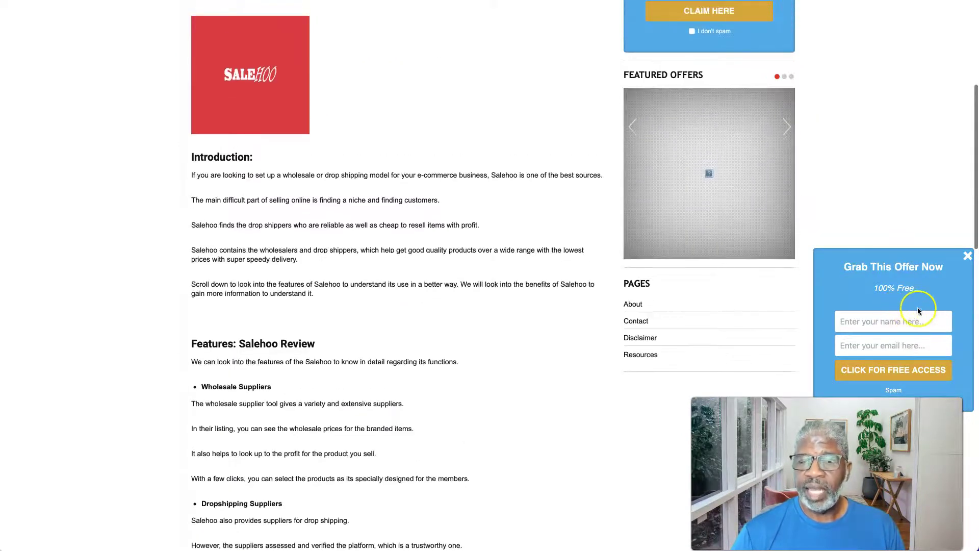
scroll(898, 305, "down", 3)
scroll(663, 254, "down", 2)
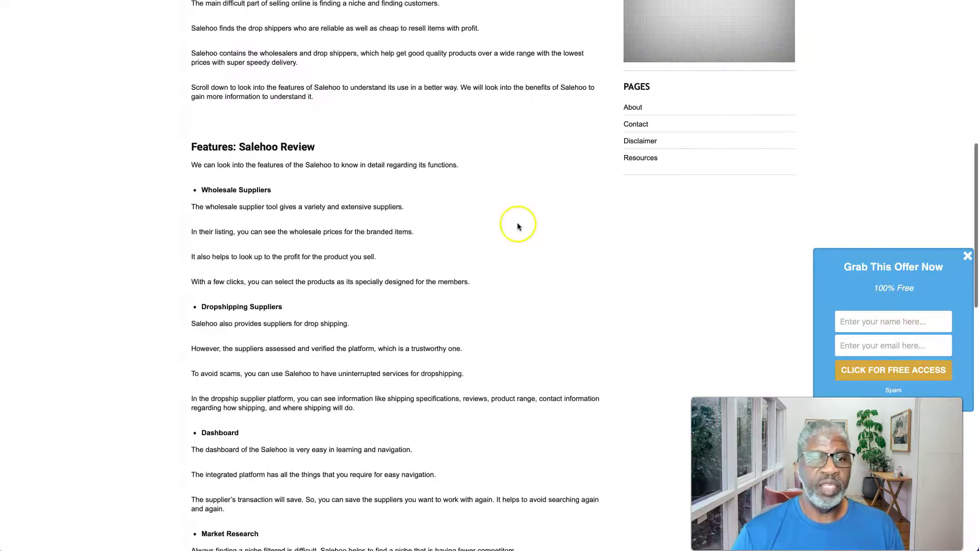
scroll(513, 223, "up", 3)
scroll(484, 250, "up", 1)
scroll(463, 278, "down", 5)
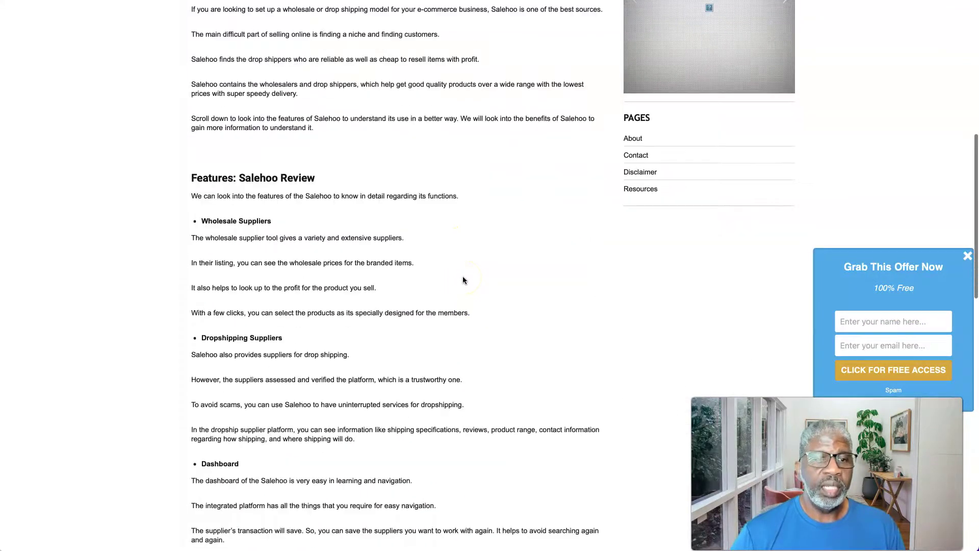
scroll(415, 213, "up", 3)
scroll(414, 213, "down", 2)
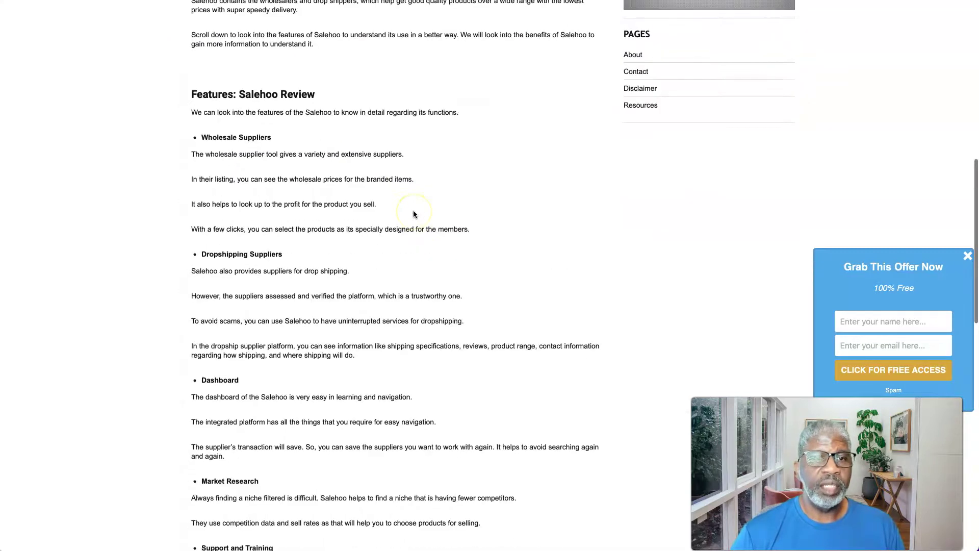
scroll(414, 213, "up", 2)
scroll(414, 214, "up", 1)
scroll(414, 214, "down", 4)
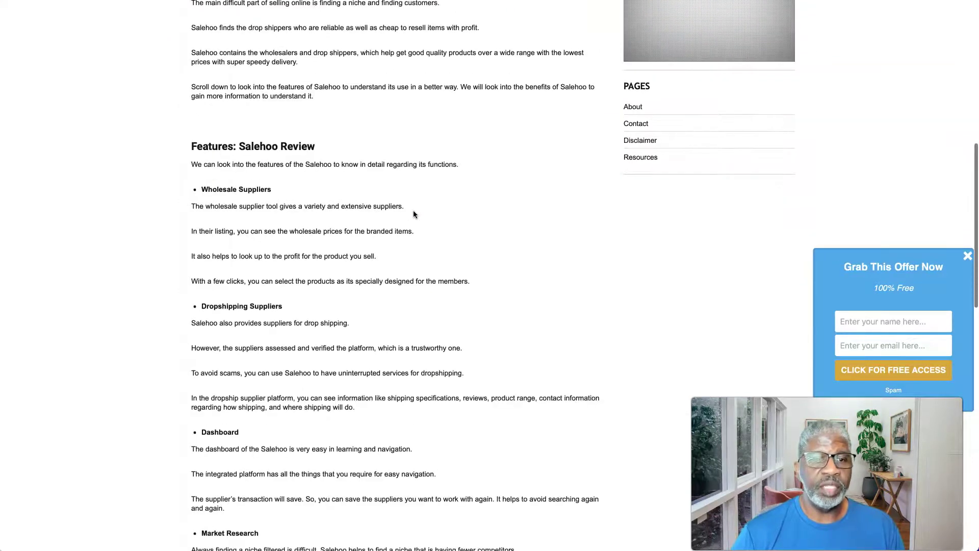
scroll(414, 214, "down", 8)
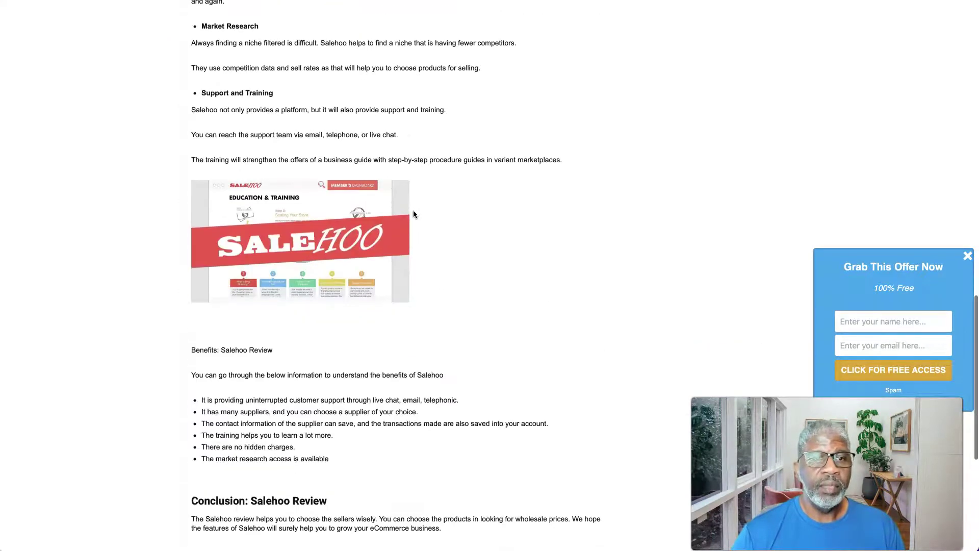
scroll(414, 215, "down", 1)
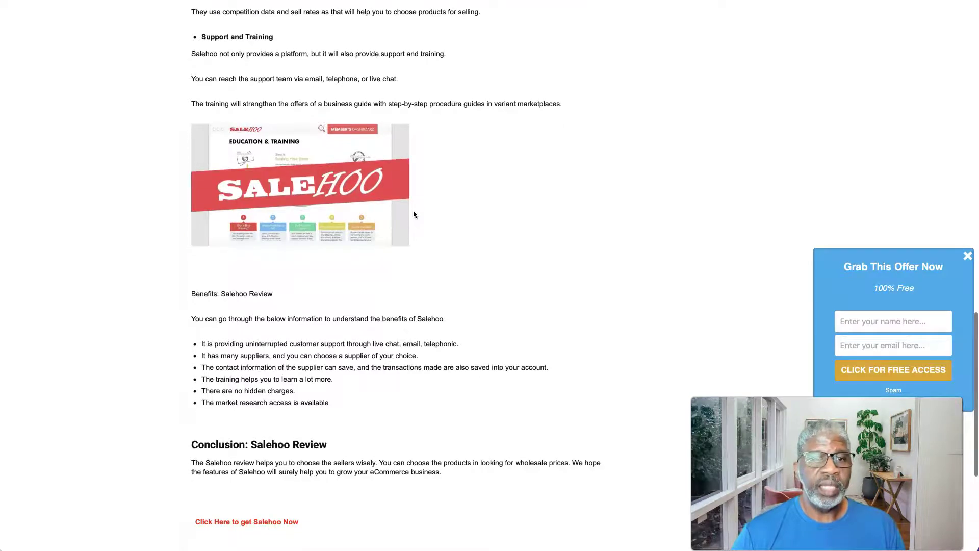
scroll(413, 212, "down", 4)
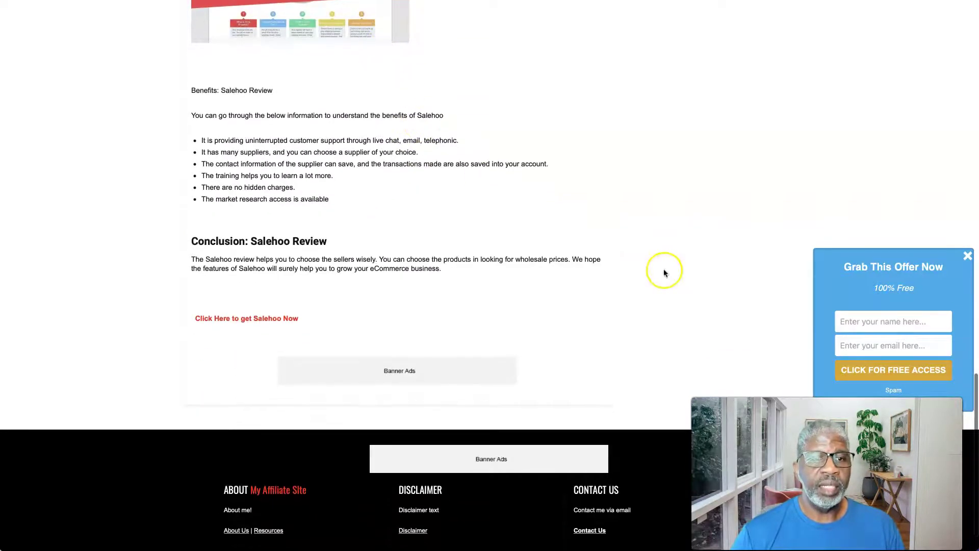
scroll(365, 301, "up", 4)
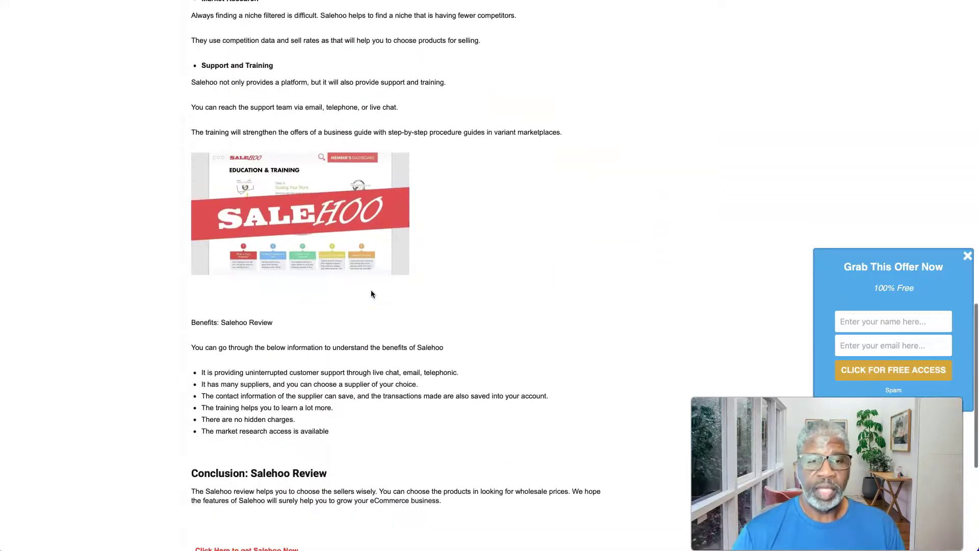
scroll(387, 306, "down", 5)
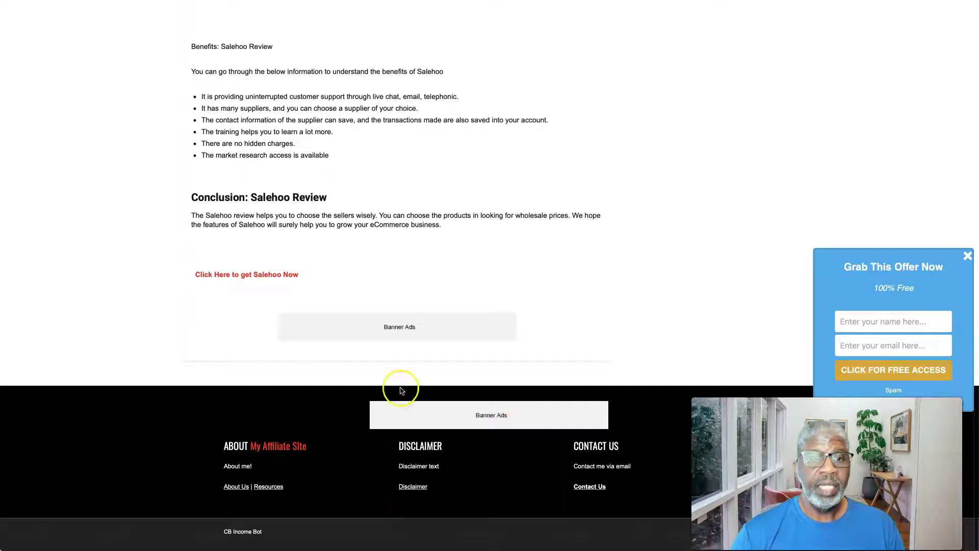
scroll(378, 361, "up", 20)
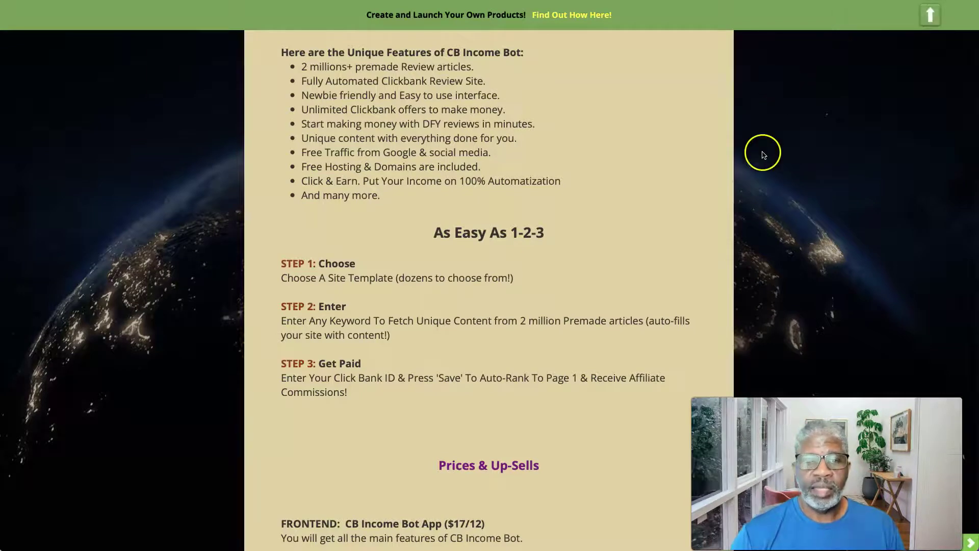
Scroll past the 1-2-3 steps to Prices & Up-Sells showing the $17/12 frontend and OTO prices
scroll(690, 235, "up", 2)
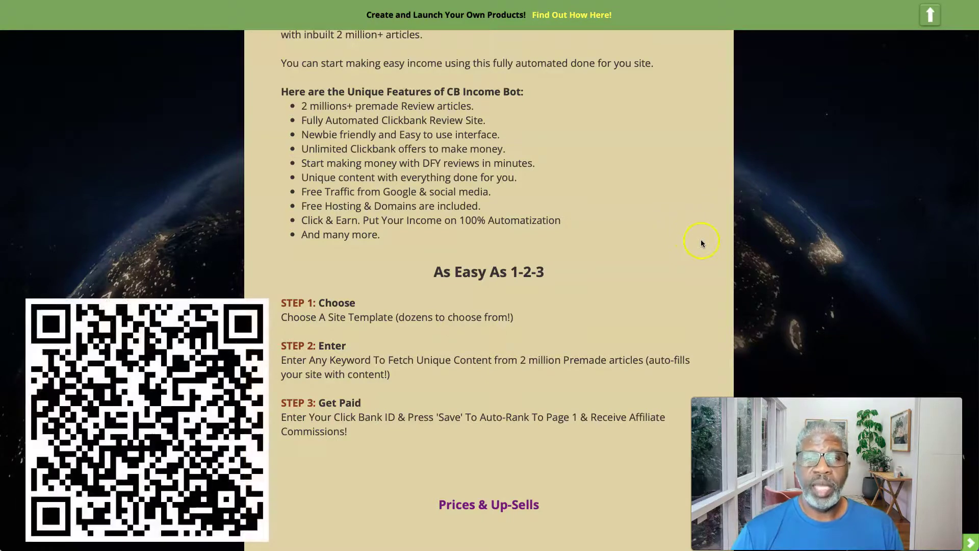
left_click(401, 449)
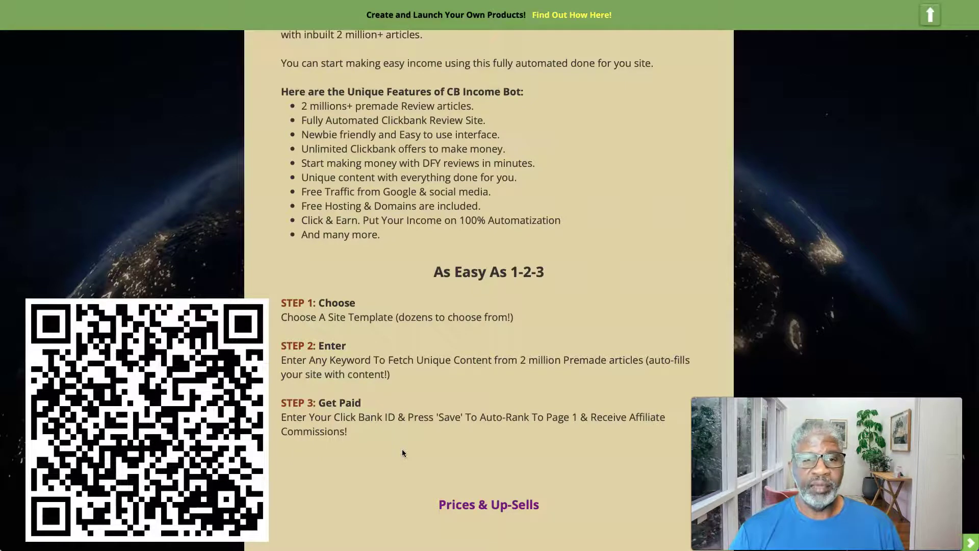
scroll(401, 449, "down", 6)
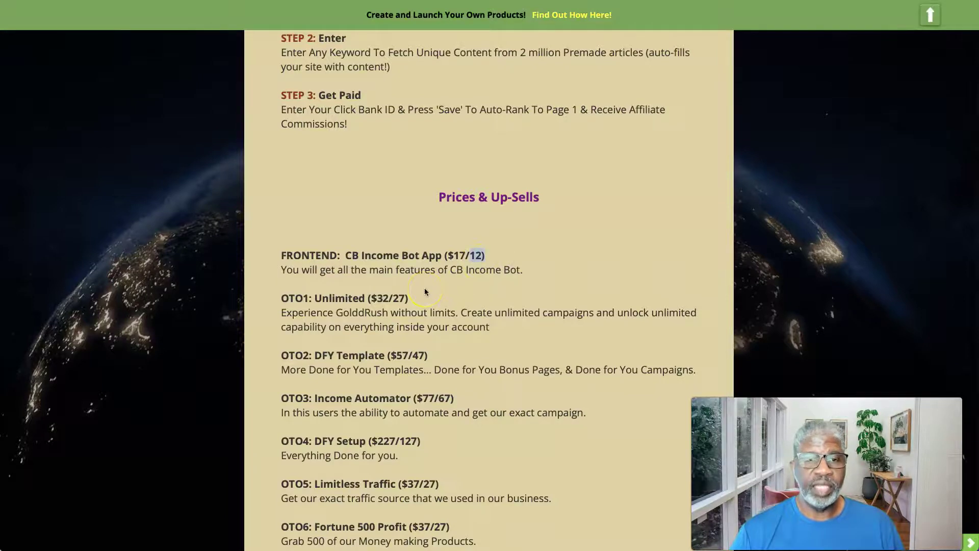
Scroll down the OTO price list and highlight the OTO4 DFY Setup upsell
scroll(425, 291, "down", 1)
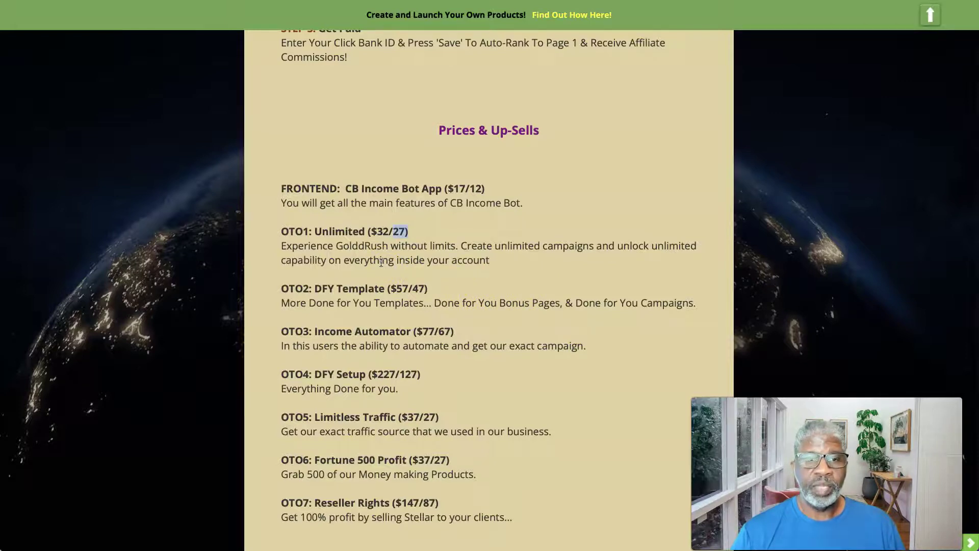
scroll(500, 313, "down", 2)
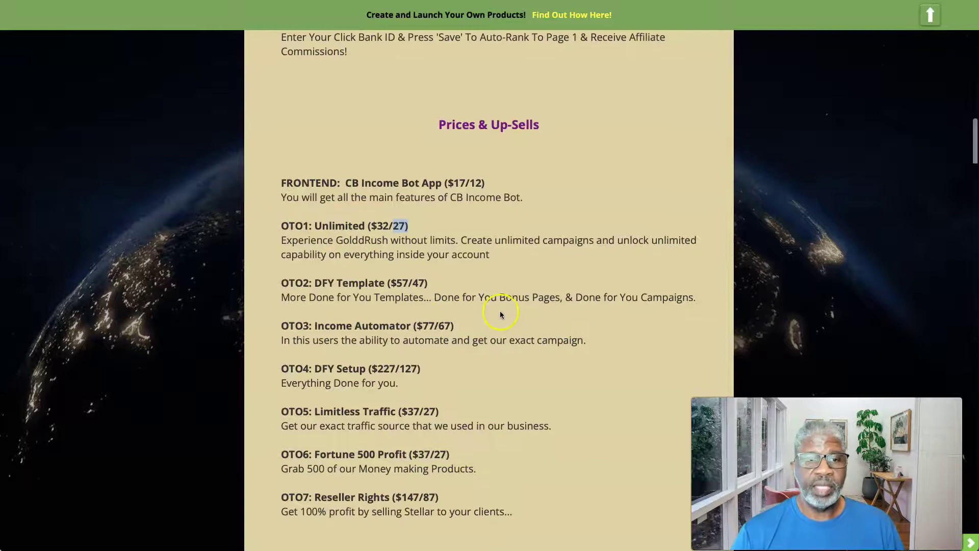
scroll(435, 250, "down", 1)
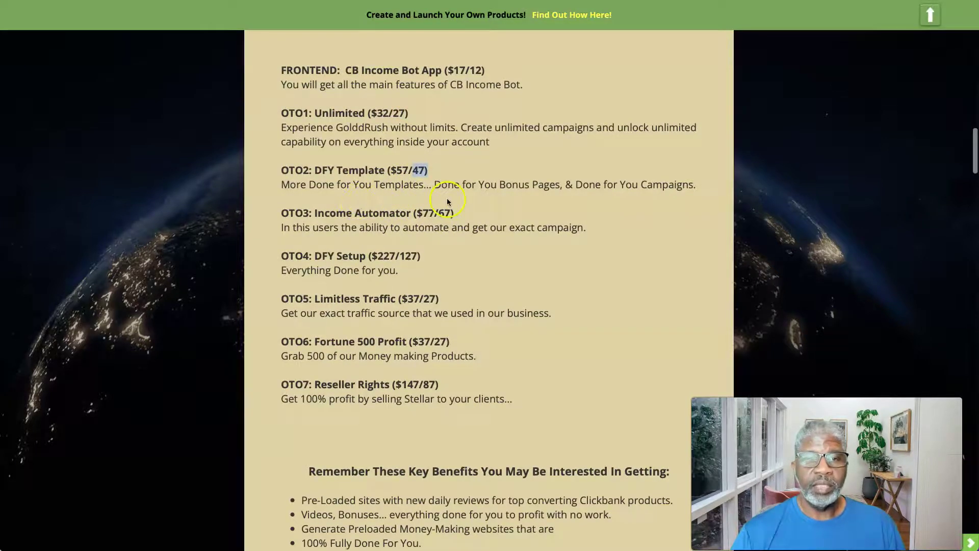
scroll(458, 199, "down", 1)
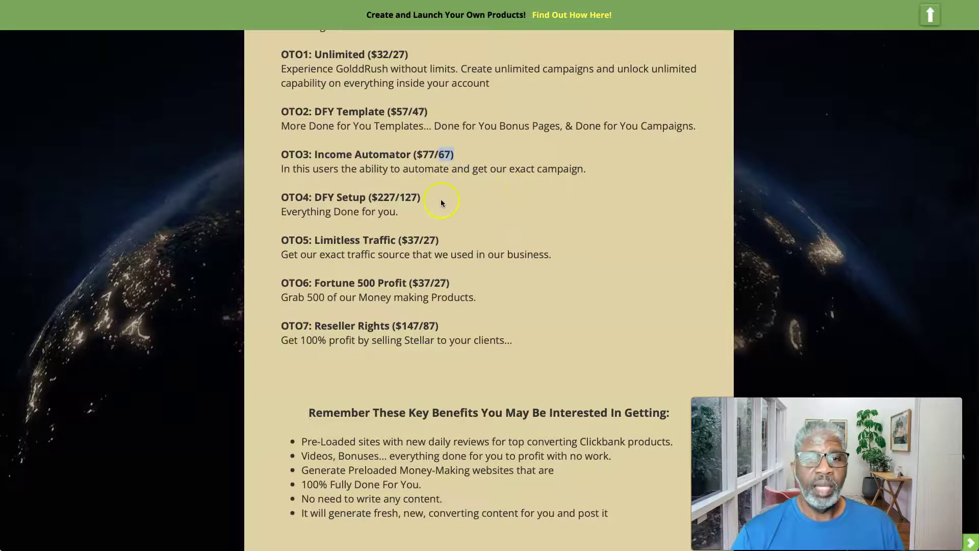
scroll(390, 192, "up", 1)
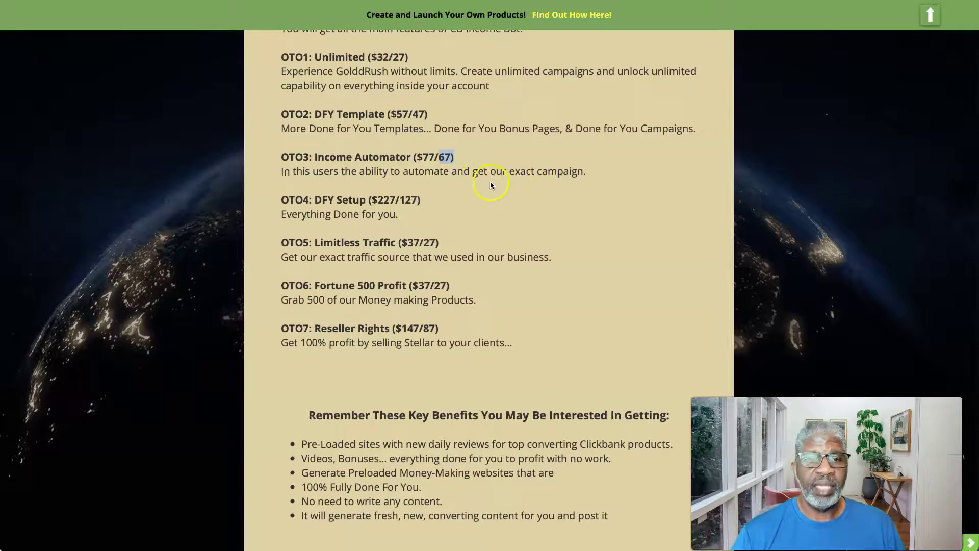
scroll(467, 174, "down", 1)
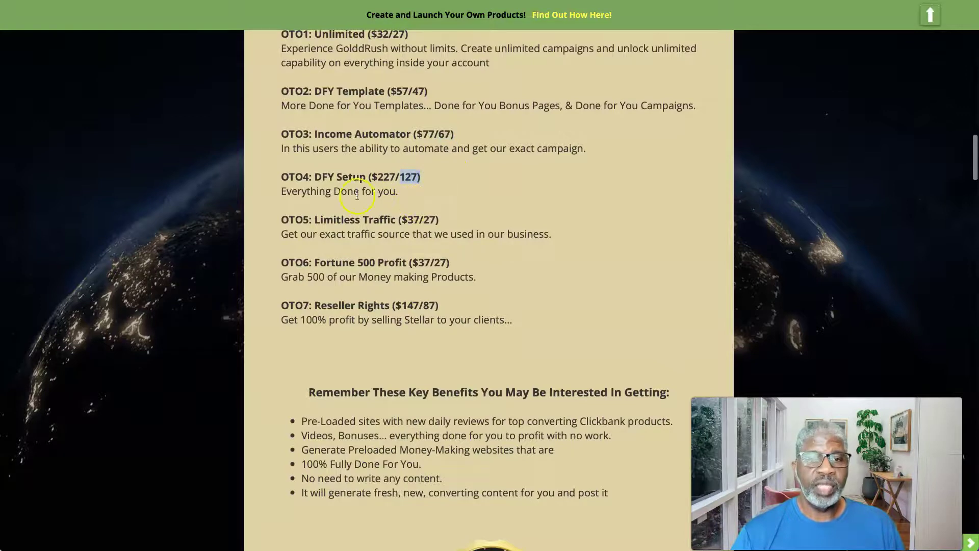
left_click_drag(314, 177, 361, 179)
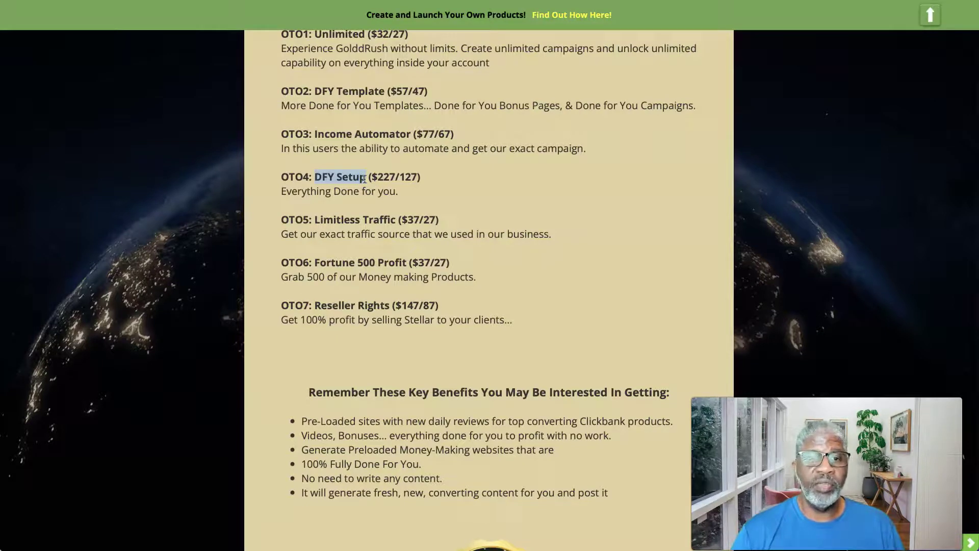
left_click(403, 180)
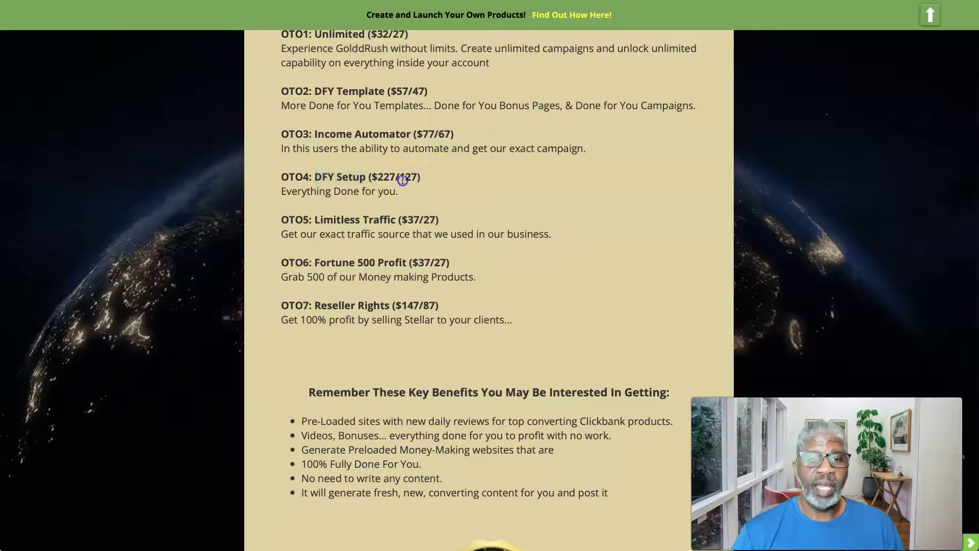
Highlight the OTO5 price of 27, the OTO6 Fortune 500 Profit price and OTO7's 87
scroll(411, 209, "down", 1)
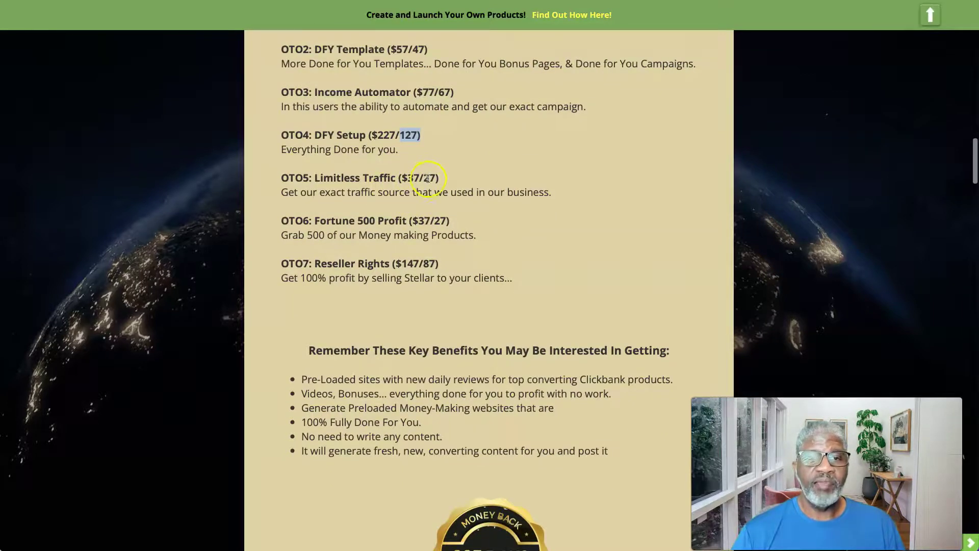
left_click_drag(423, 180, 447, 181)
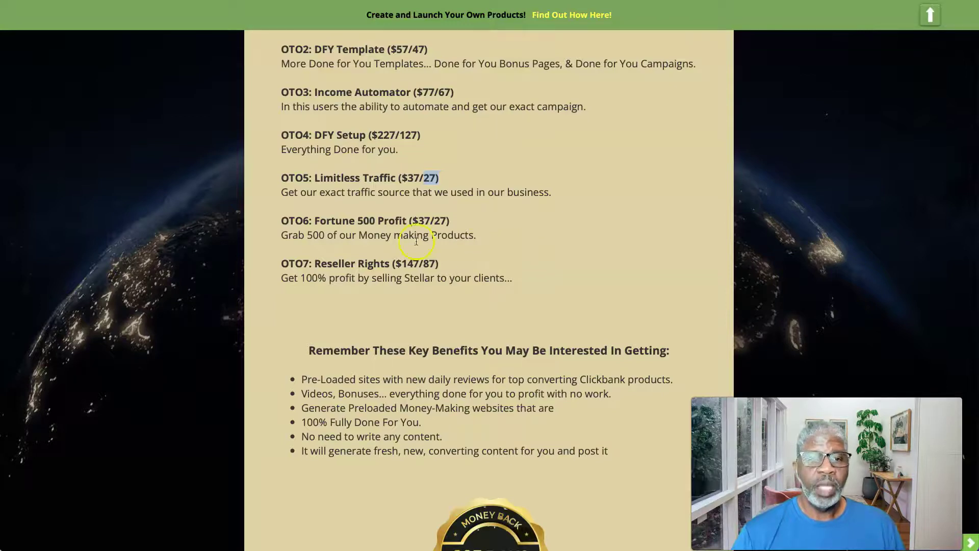
left_click(376, 241)
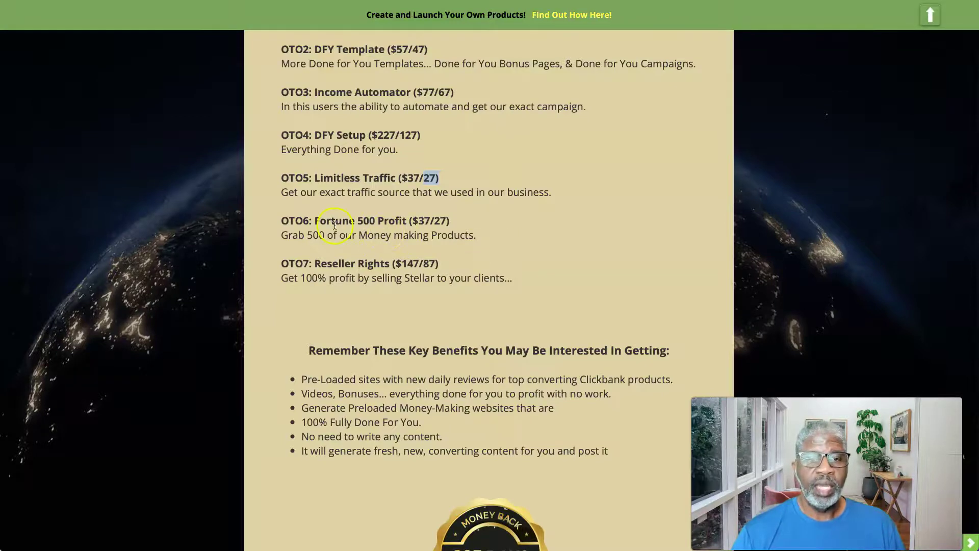
left_click_drag(320, 221, 435, 223)
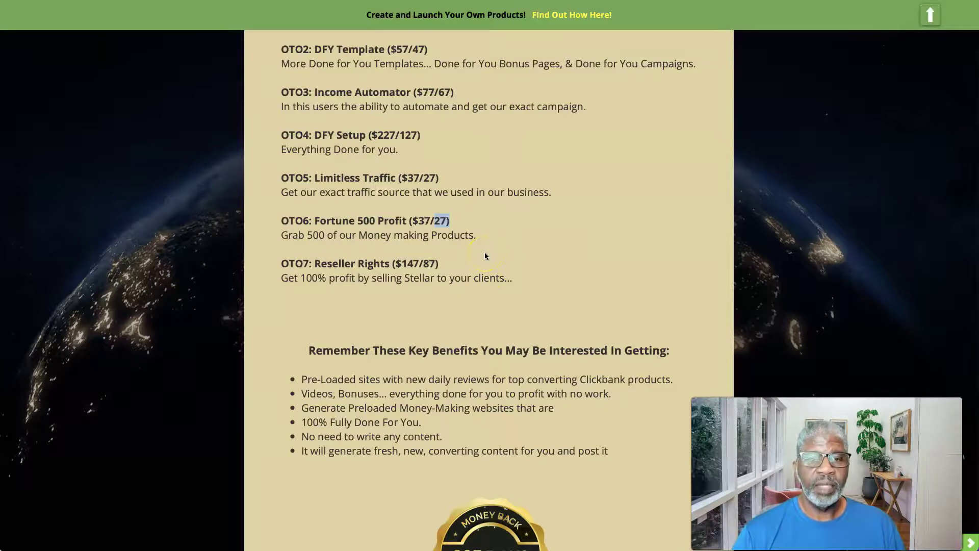
scroll(485, 255, "down", 3)
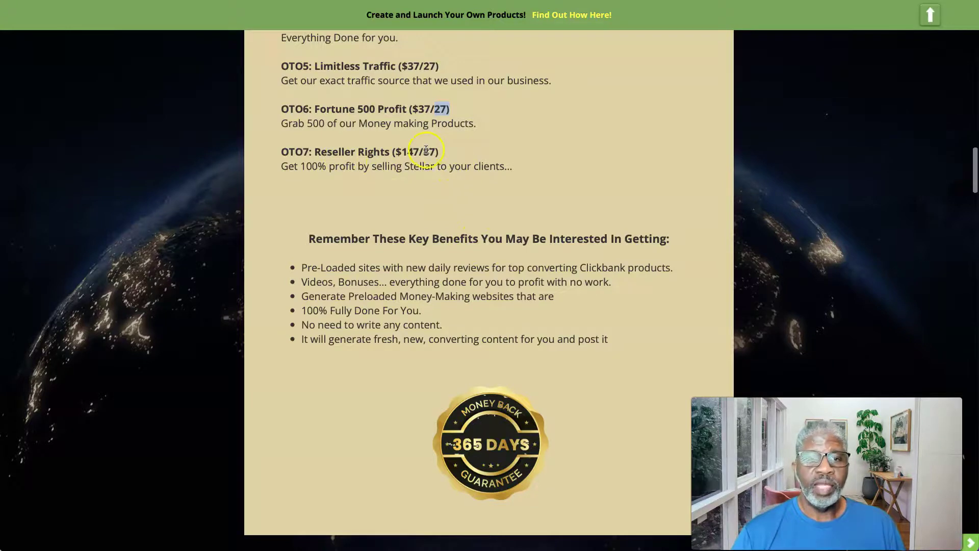
left_click_drag(423, 152, 440, 152)
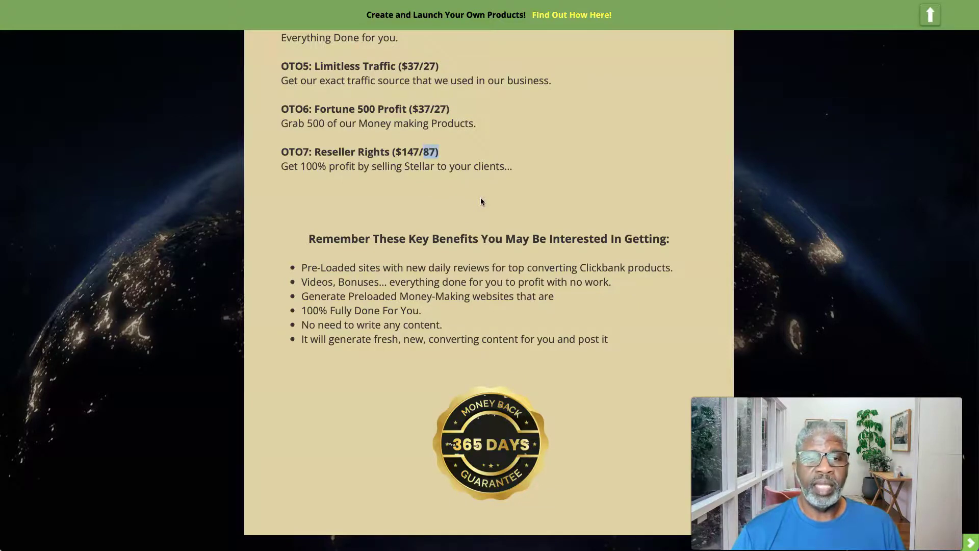
Scroll past the OTO price list and Key Benefits to the 365 Days guarantee badge
scroll(481, 202, "up", 15)
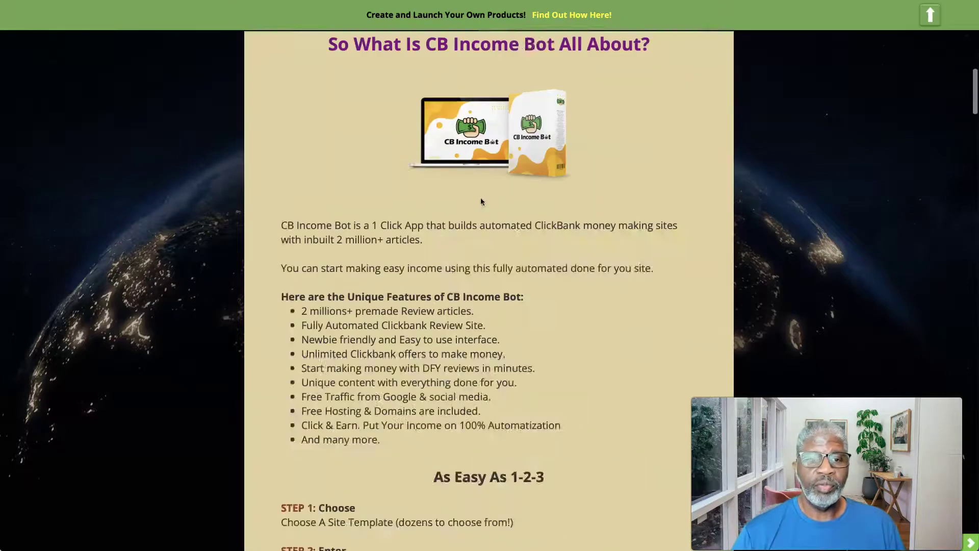
scroll(481, 201, "down", 6)
scroll(481, 202, "down", 6)
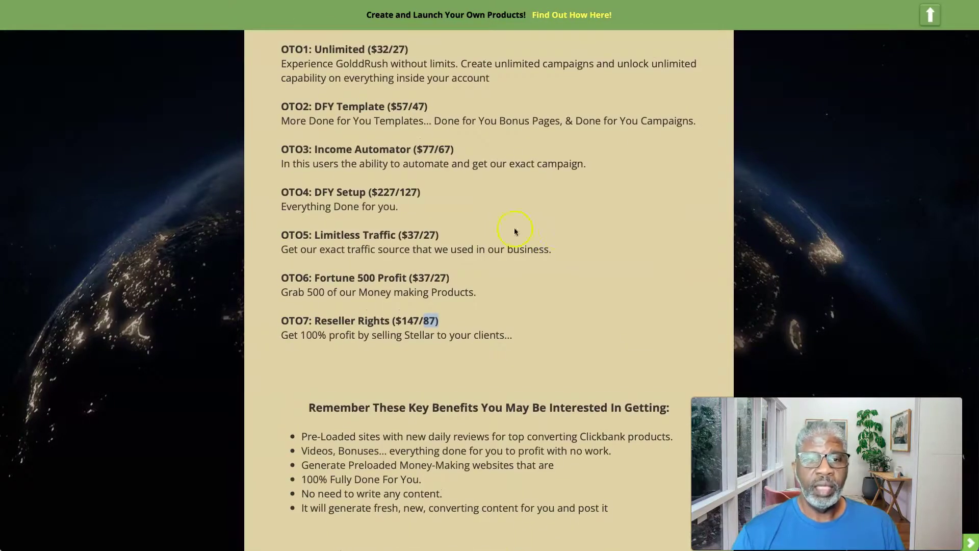
scroll(524, 244, "down", 4)
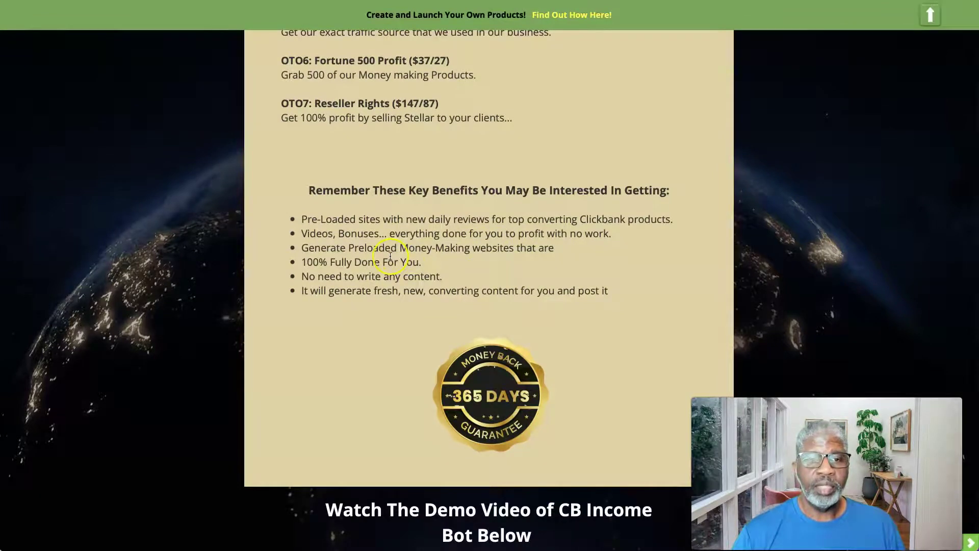
scroll(390, 256, "down", 1)
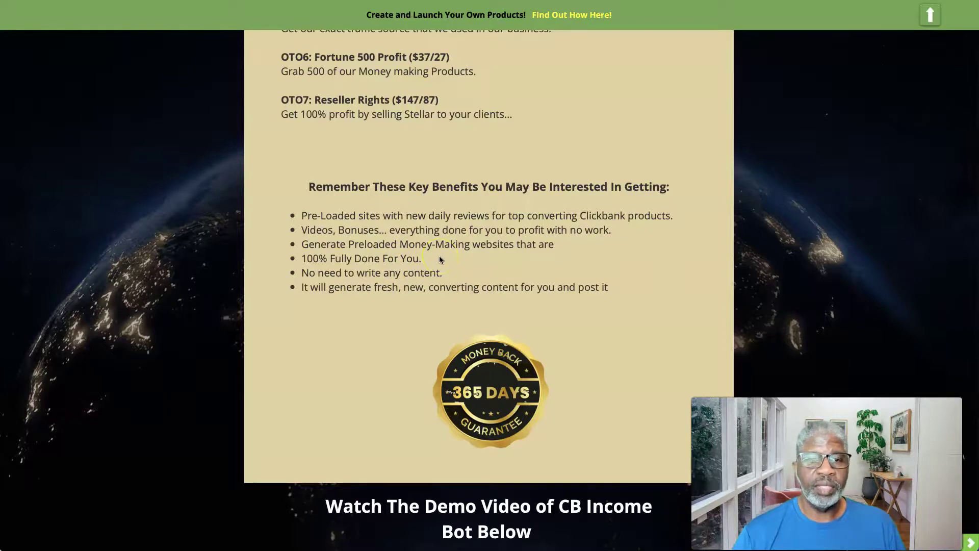
scroll(441, 259, "up", 1)
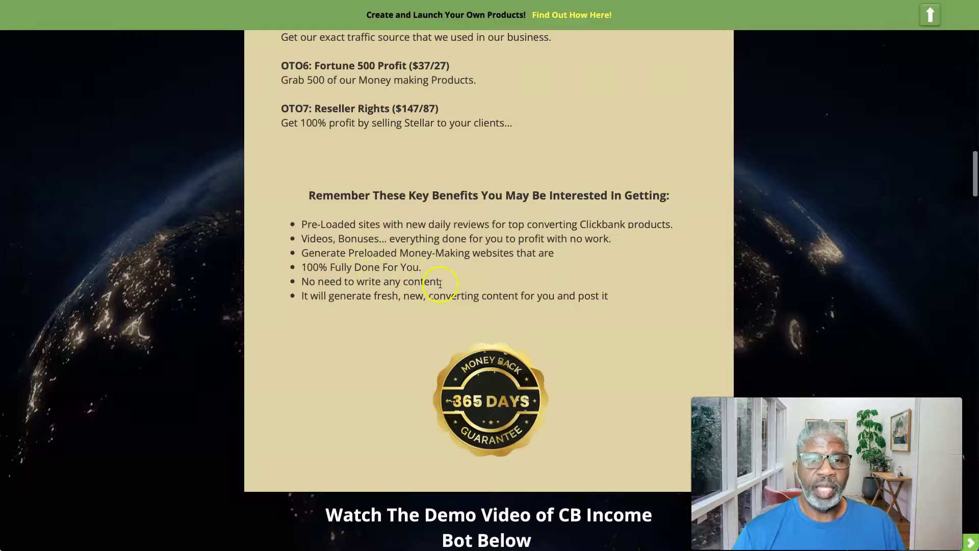
scroll(437, 280, "down", 1)
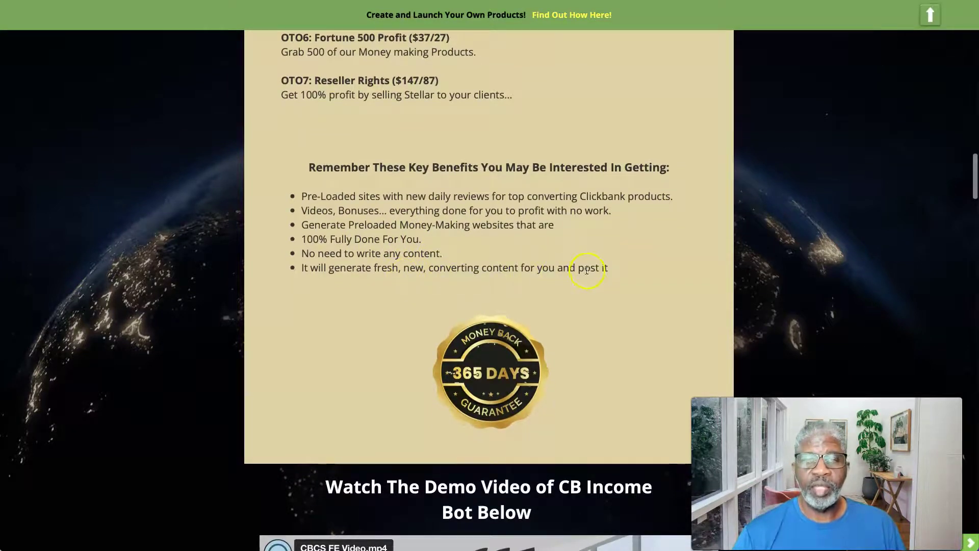
Continue down to the demo video and the secure-your-copy offer with its countdown timer
scroll(523, 278, "down", 1)
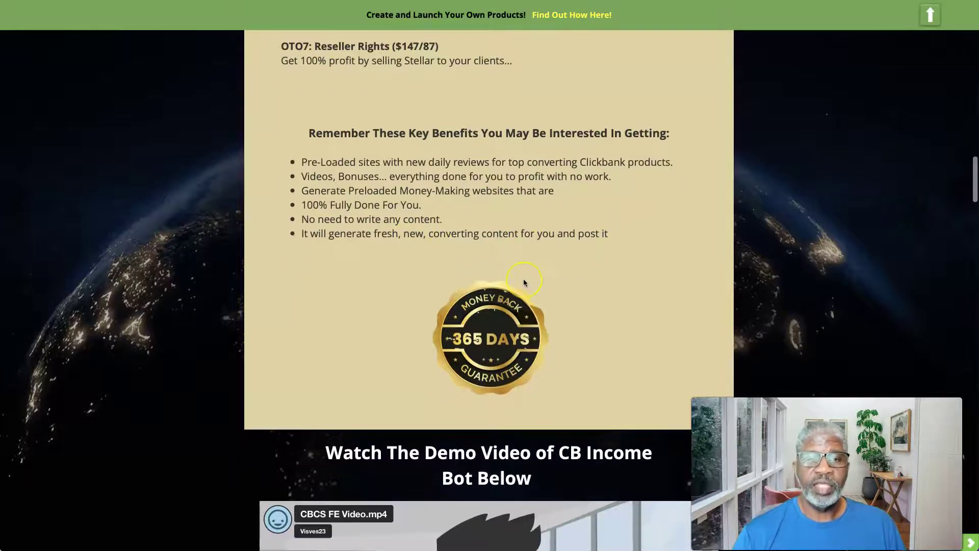
scroll(524, 278, "up", 1)
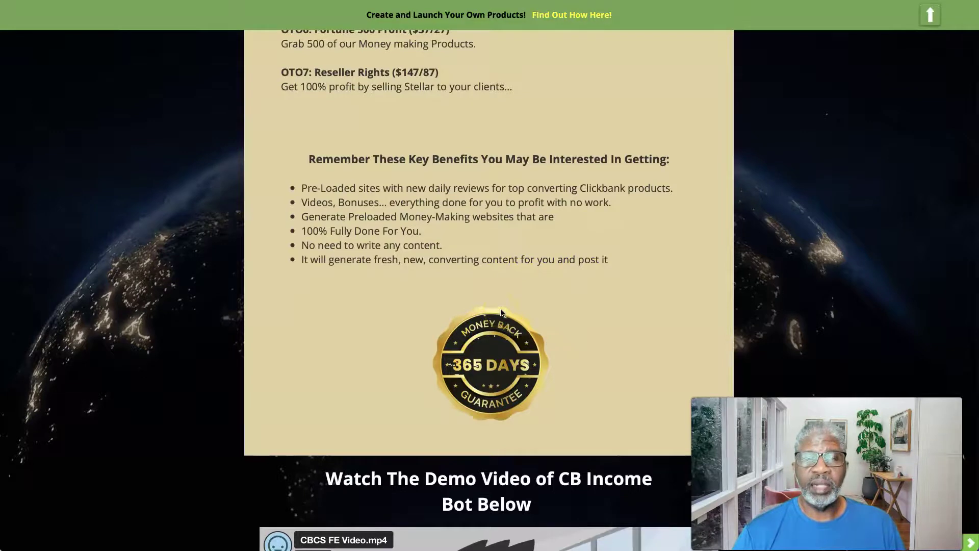
scroll(500, 313, "down", 2)
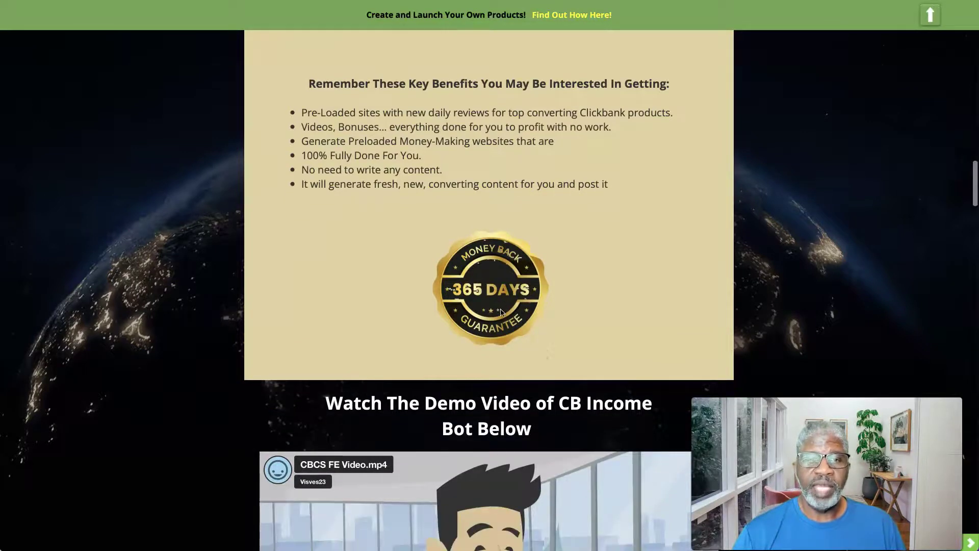
scroll(500, 313, "up", 1)
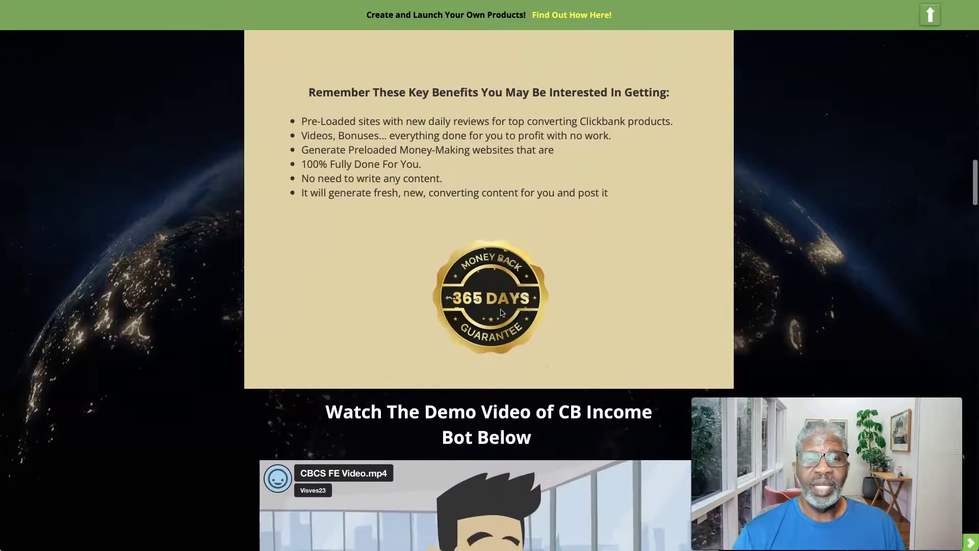
left_click(487, 268)
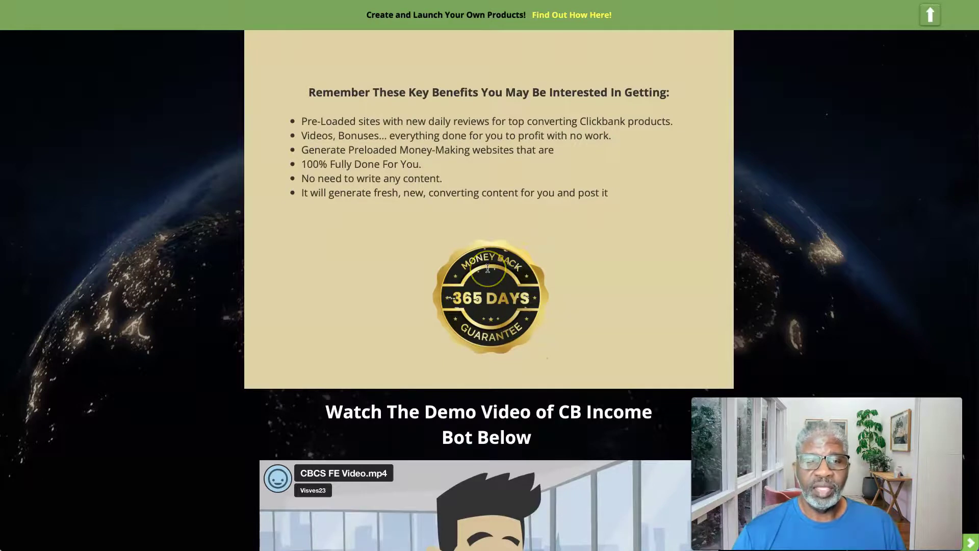
scroll(487, 268, "down", 5)
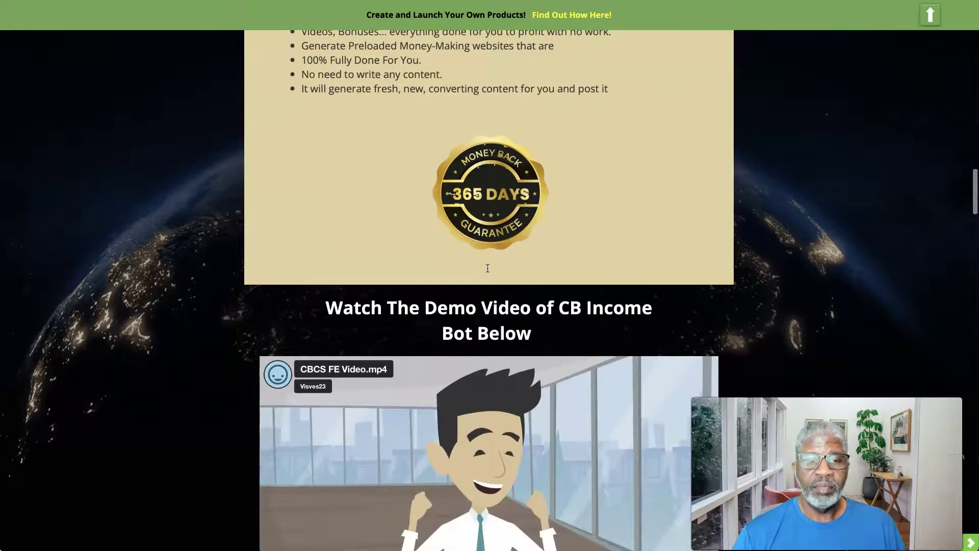
scroll(488, 269, "down", 1)
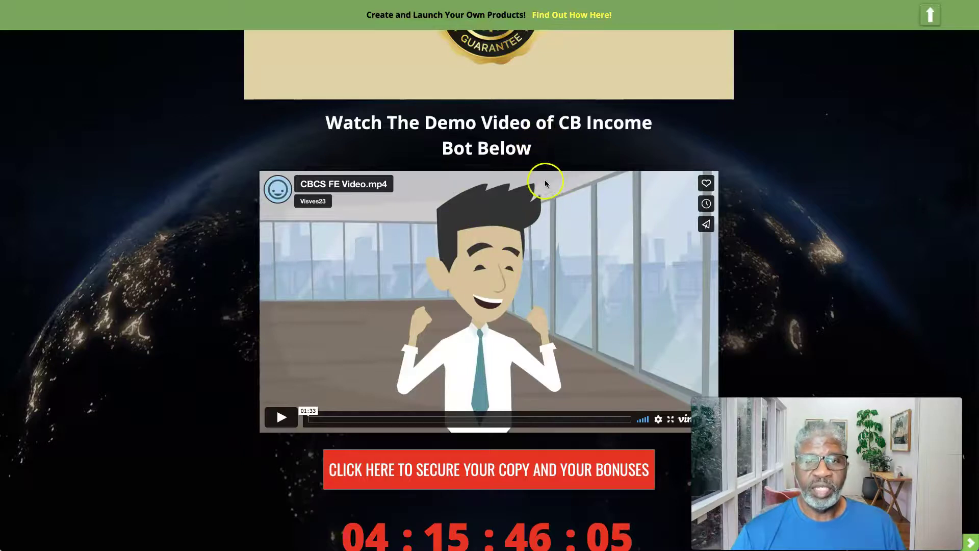
Scroll past the countdown to the Bonus #1 Internet Marketing A To Z tutorial and Bonus #2 Free Traffic
scroll(546, 179, "down", 3)
scroll(549, 186, "down", 2)
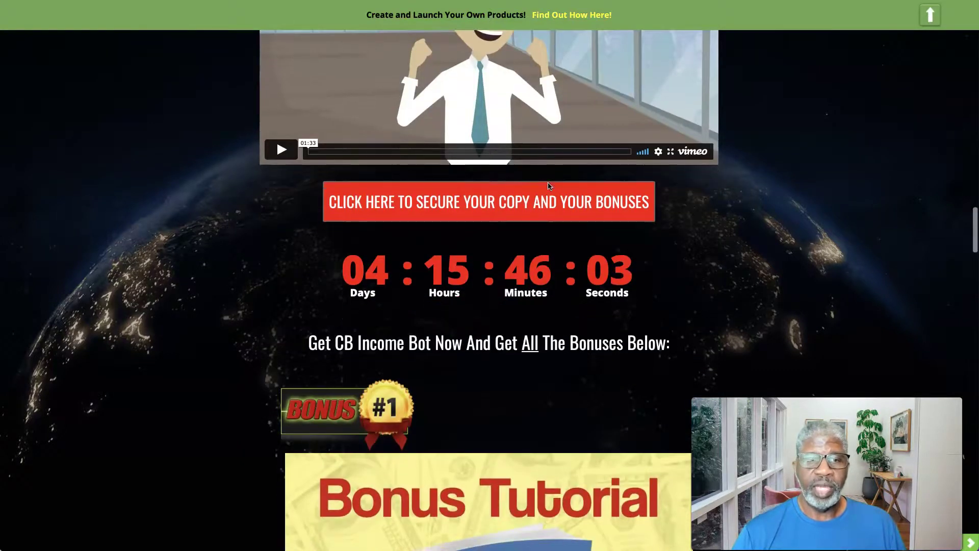
scroll(525, 198, "down", 1)
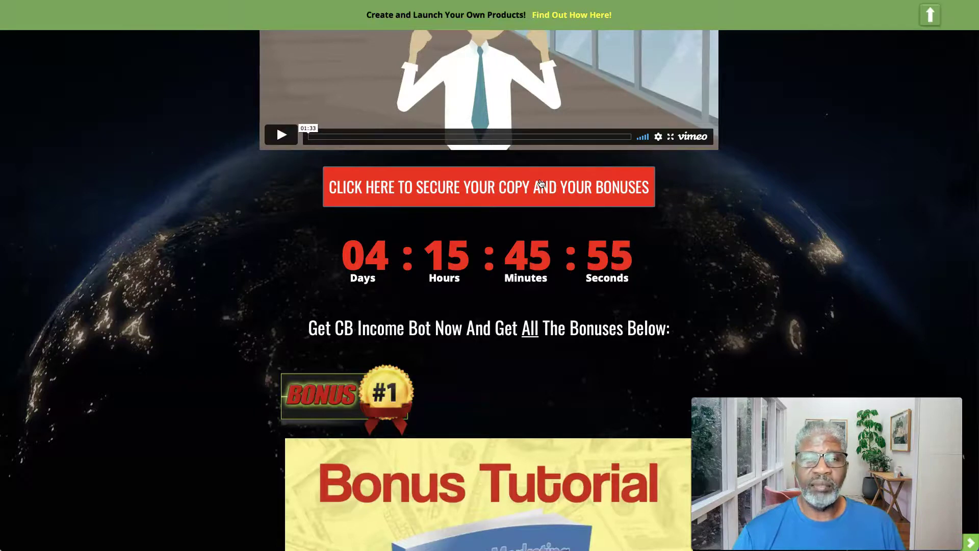
scroll(542, 183, "down", 5)
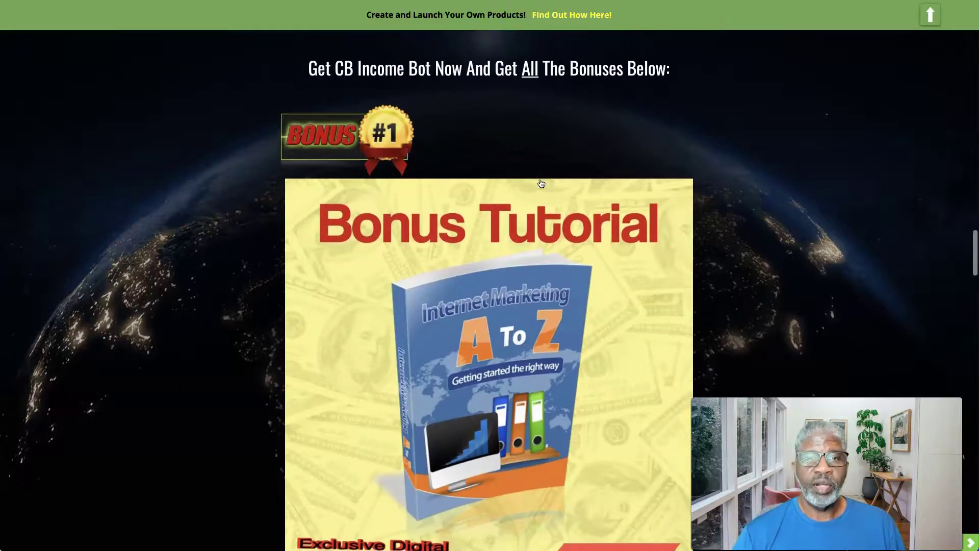
scroll(541, 184, "down", 1)
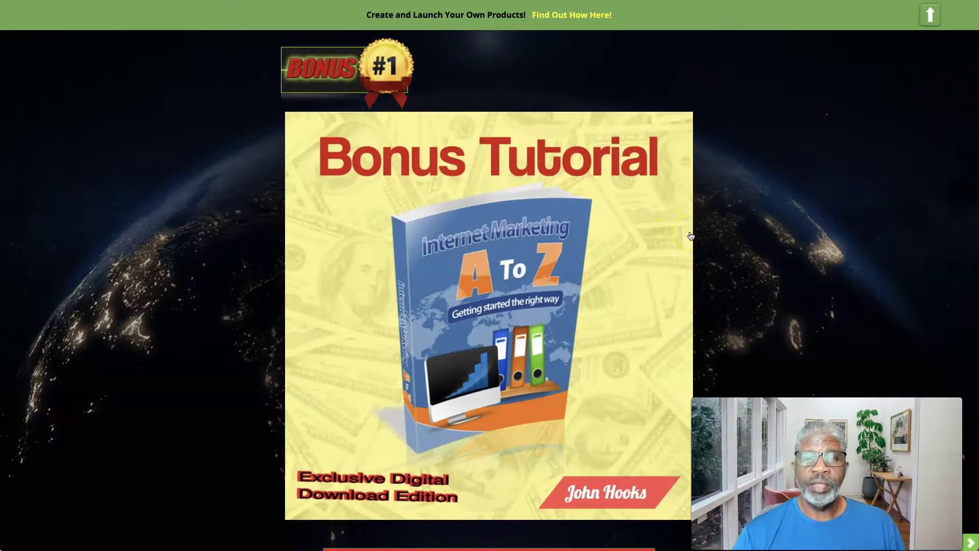
scroll(639, 229, "down", 1)
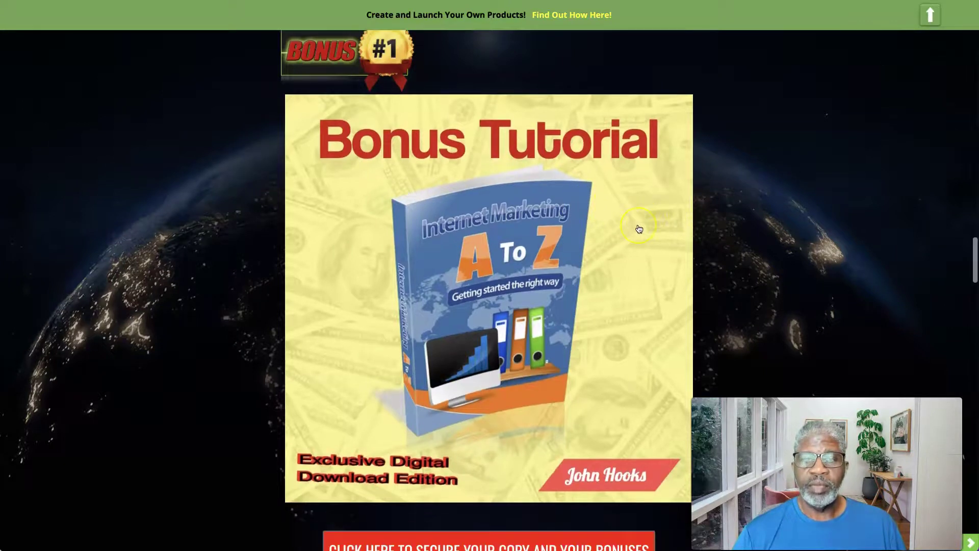
scroll(639, 228, "down", 9)
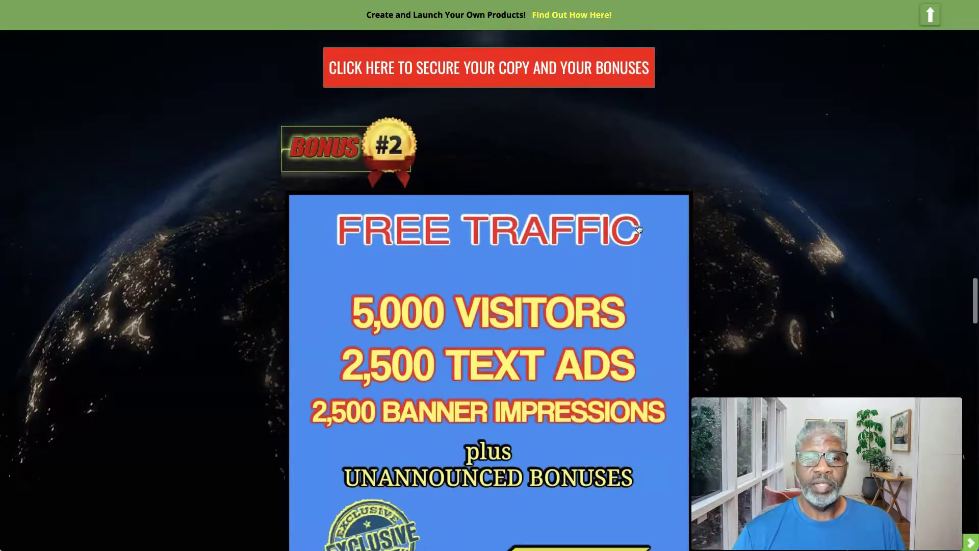
Scroll through Bonuses #2 to #5, including ProfitForce, to the expiry countdown and delivery note
scroll(639, 228, "down", 2)
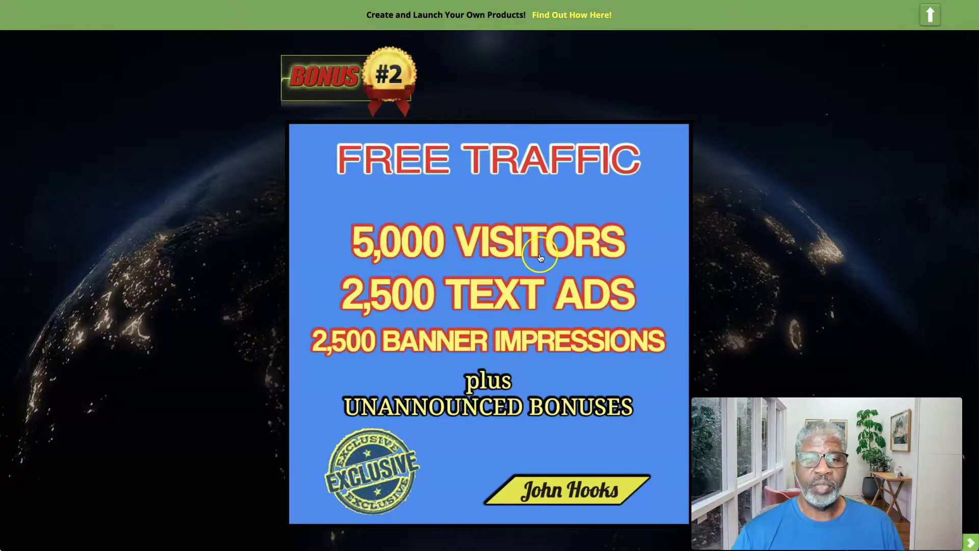
scroll(551, 265, "down", 2)
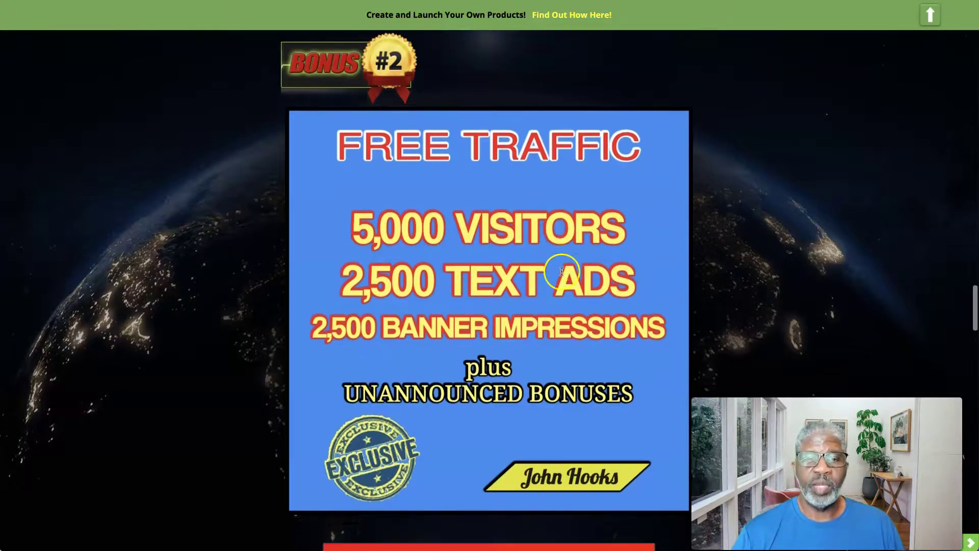
scroll(561, 272, "down", 10)
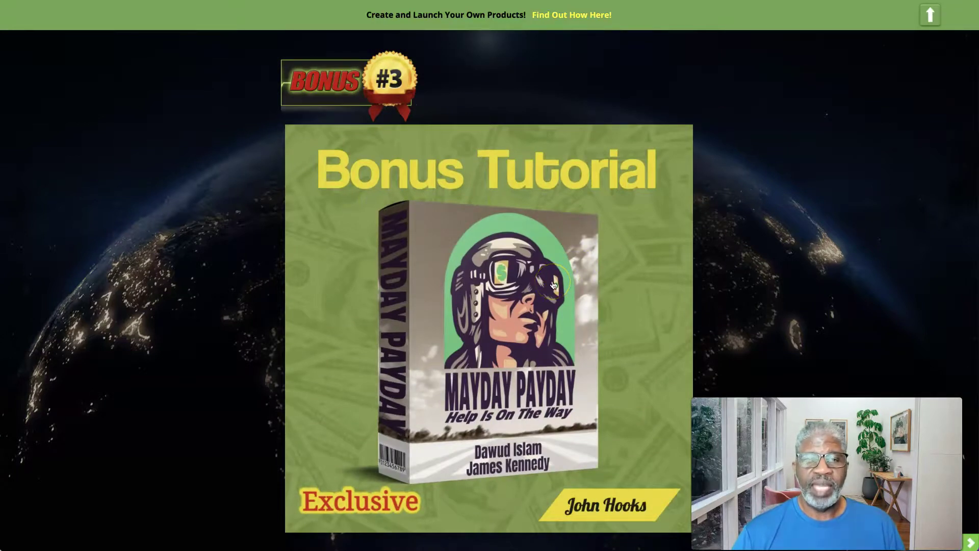
scroll(553, 285, "down", 10)
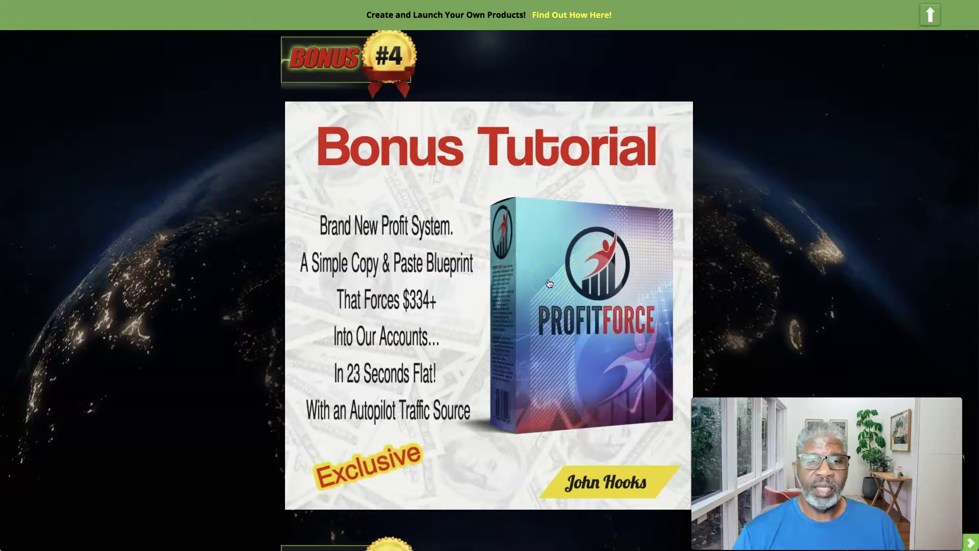
scroll(549, 284, "down", 5)
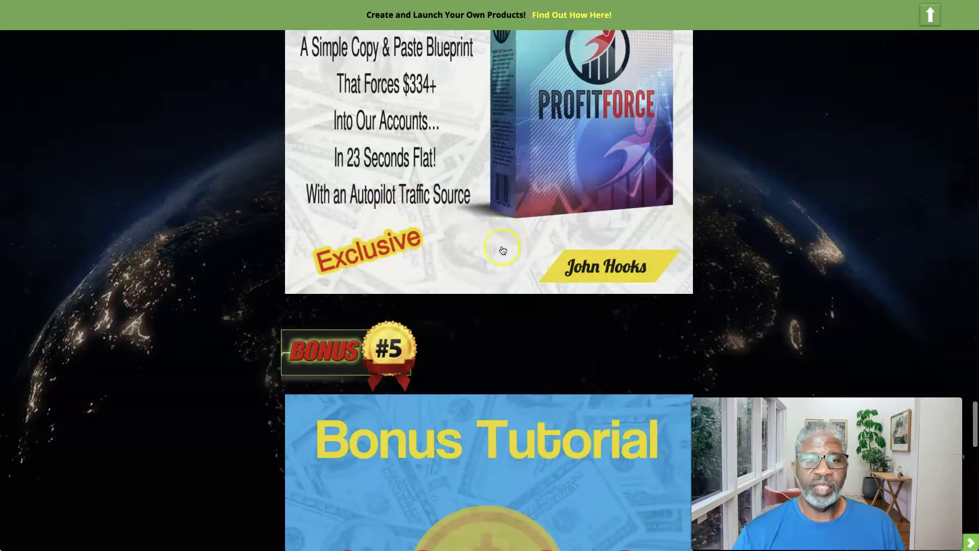
scroll(527, 300, "down", 5)
scroll(527, 301, "down", 1)
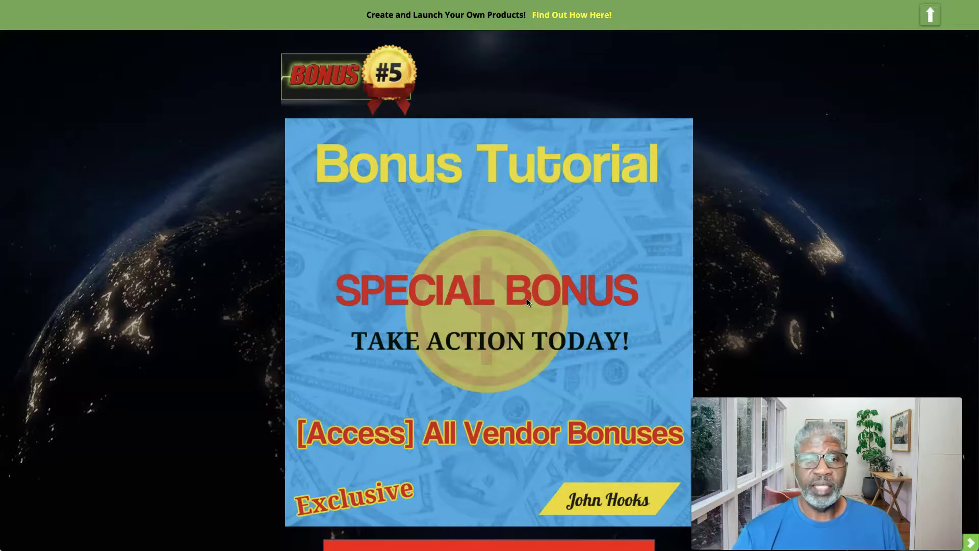
scroll(493, 328, "down", 9)
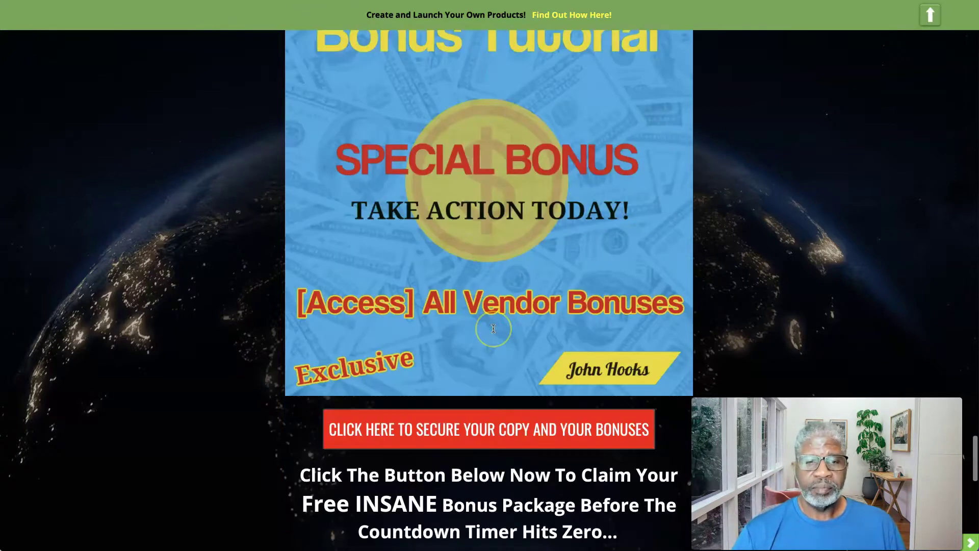
Scroll to the page bottom with the Warrior+Plus and JVZoo receipts, thank-you note and share links
scroll(493, 328, "down", 3)
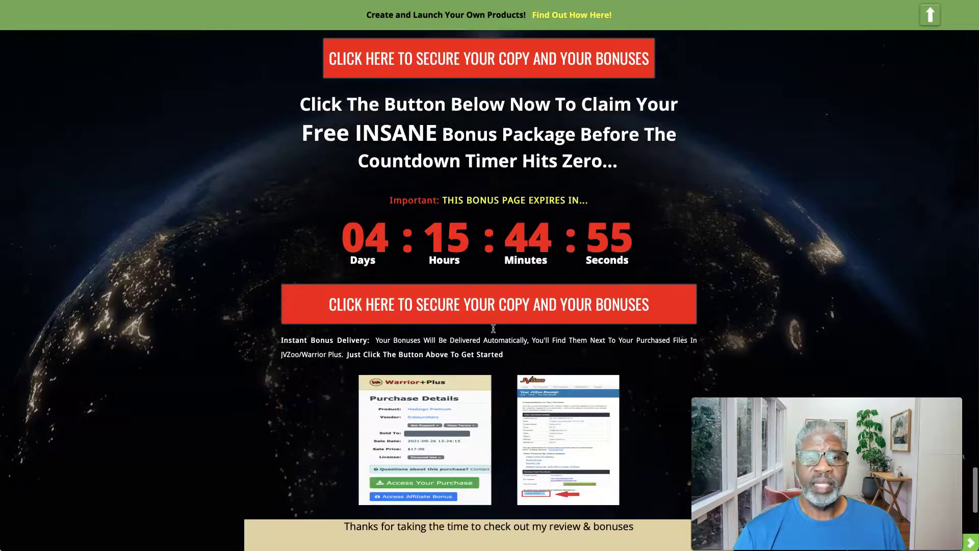
scroll(493, 328, "down", 1)
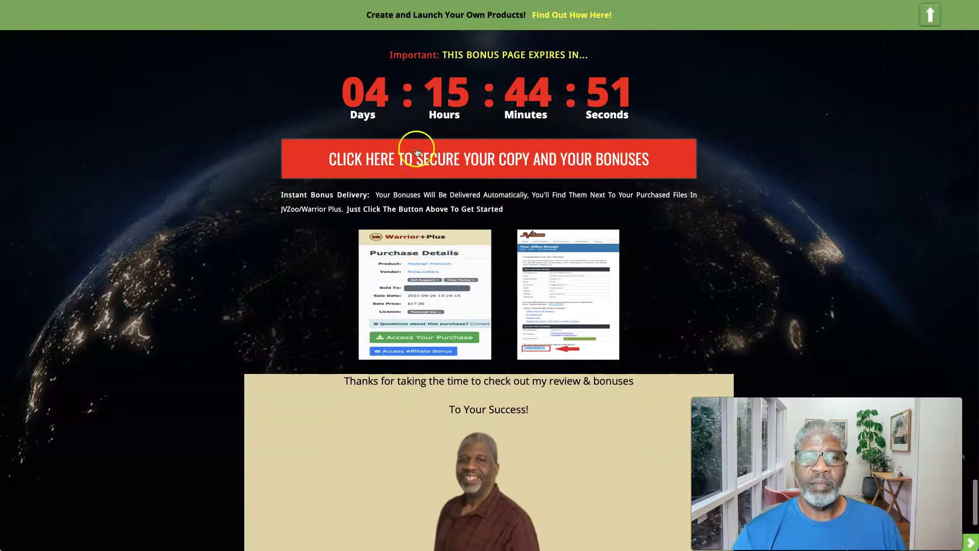
scroll(695, 272, "down", 2)
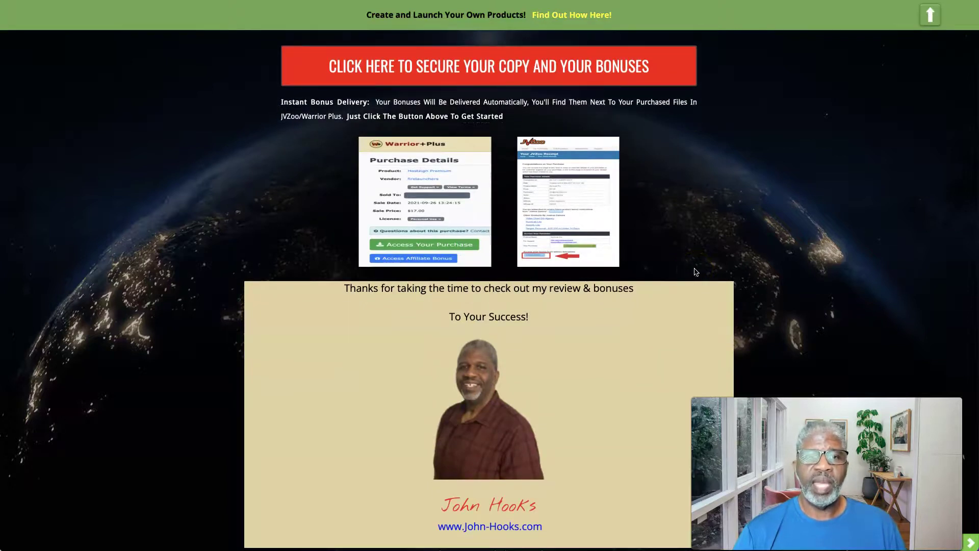
scroll(695, 271, "down", 2)
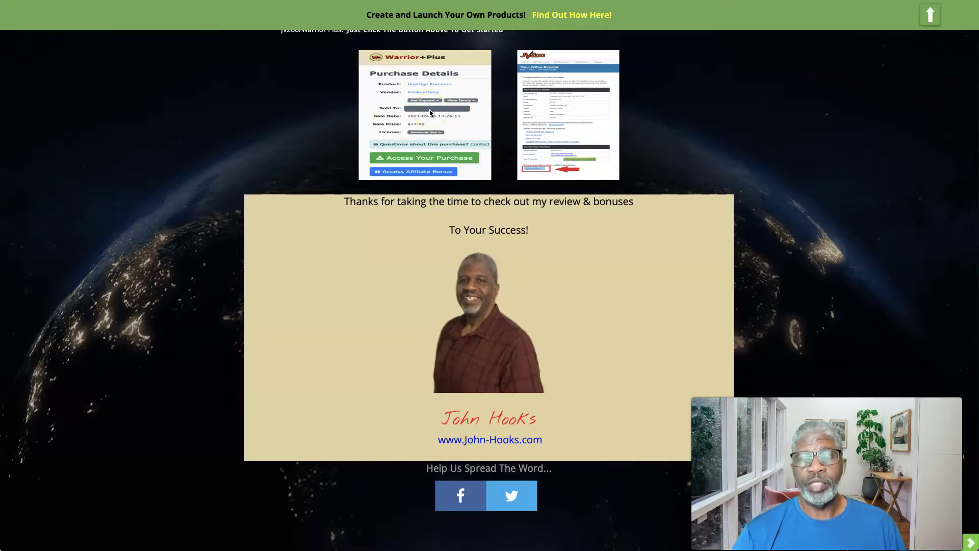
scroll(462, 156, "down", 1)
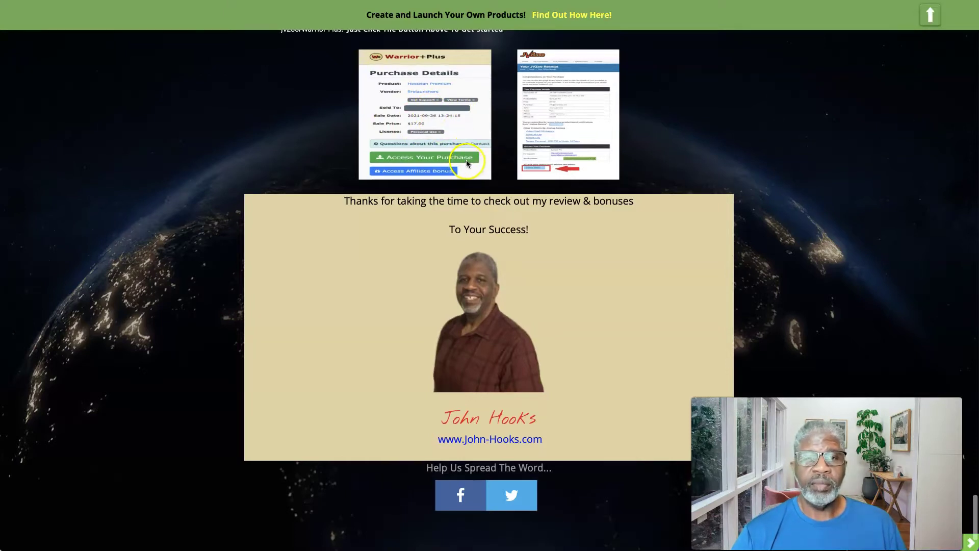